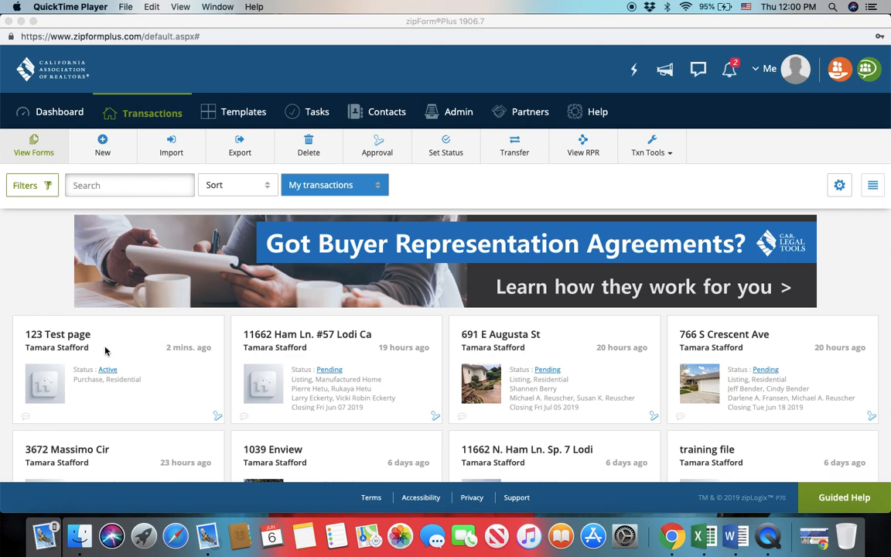
Open the Accepted offer folder in the documents of the 123 Test page transaction
{"action": "left_click", "coordinate": [118, 354]}
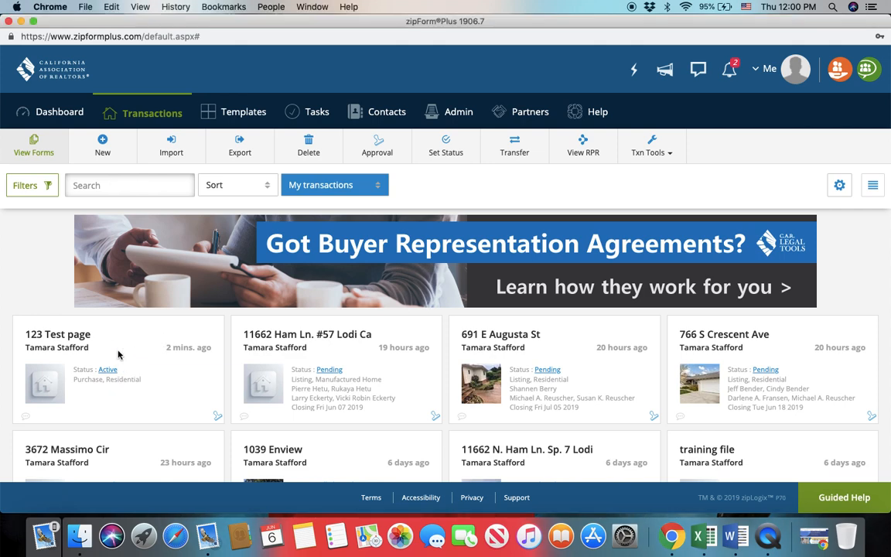
{"action": "left_click", "coordinate": [116, 360]}
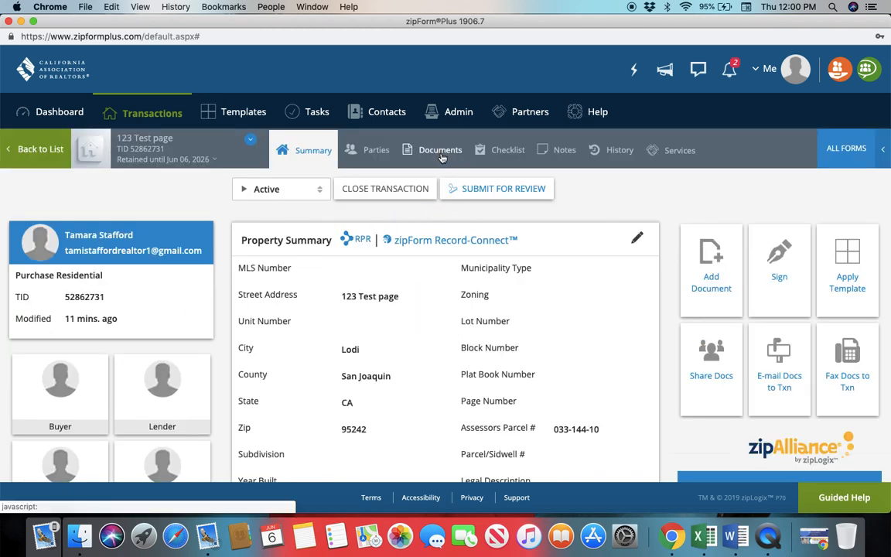
{"action": "left_click", "coordinate": [440, 152]}
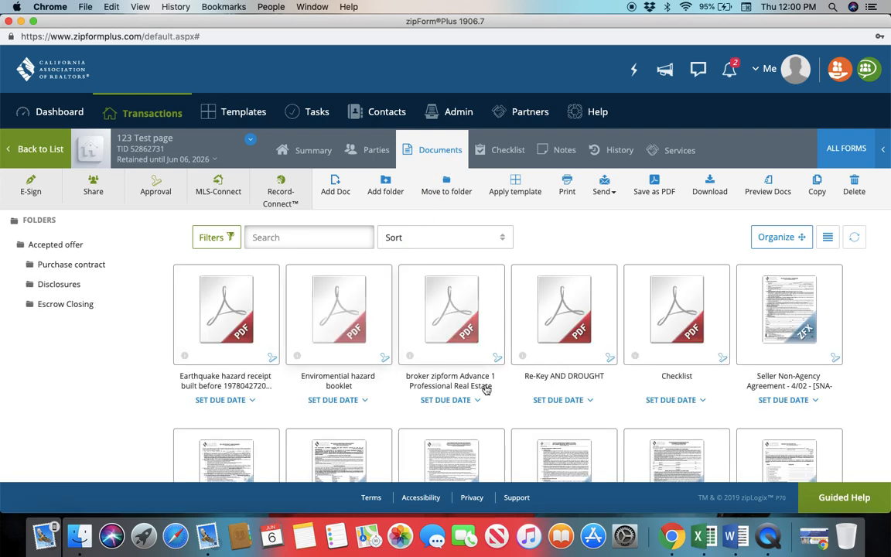
{"action": "scroll", "coordinate": [495, 400], "scroll_direction": "down", "scroll_amount": 10}
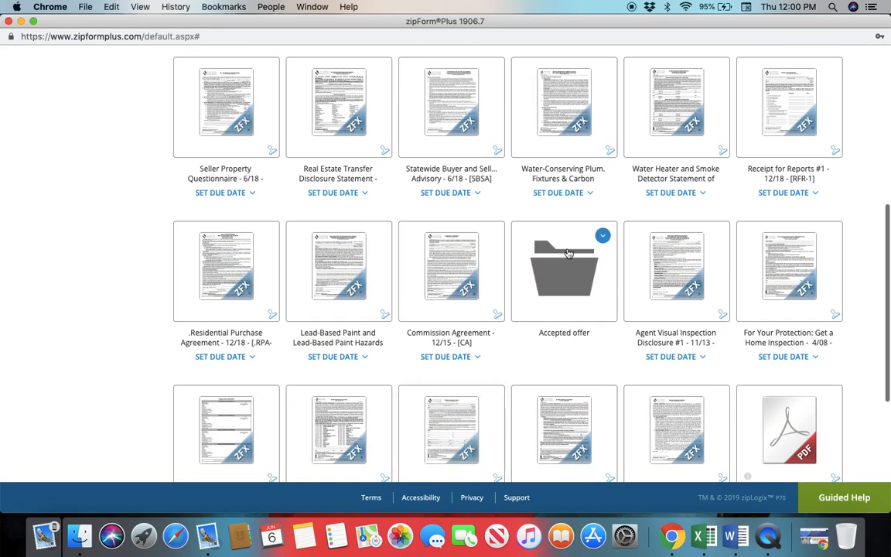
{"action": "left_click", "coordinate": [560, 293]}
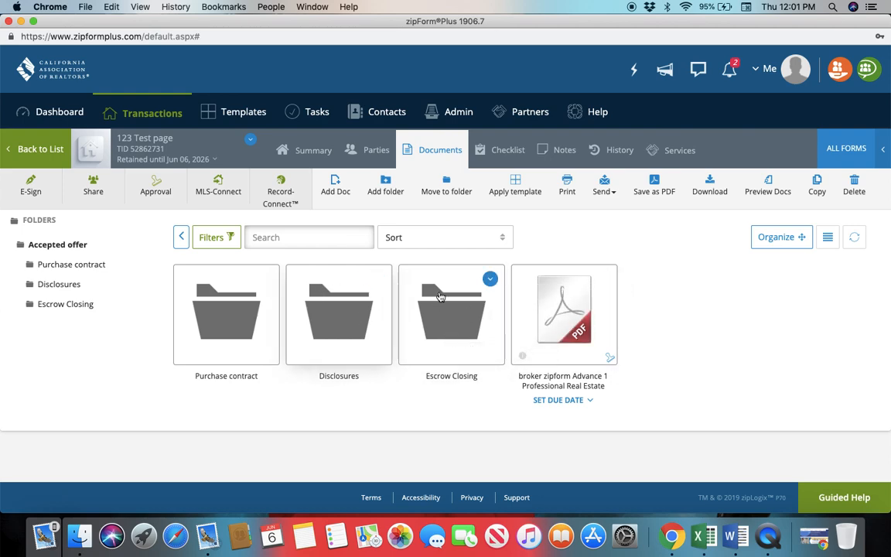
Review the broker zipform checklist PDF in the Accepted offer folder through its Disclosures section and close it
{"action": "left_click", "coordinate": [564, 320]}
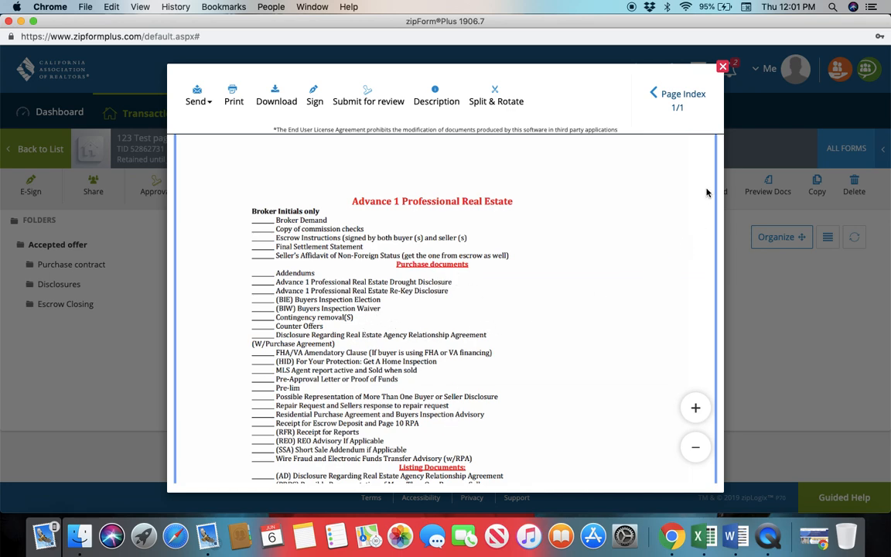
{"action": "scroll", "coordinate": [641, 327], "scroll_direction": "down", "scroll_amount": 1}
{"action": "scroll", "coordinate": [640, 326], "scroll_direction": "up", "scroll_amount": 1}
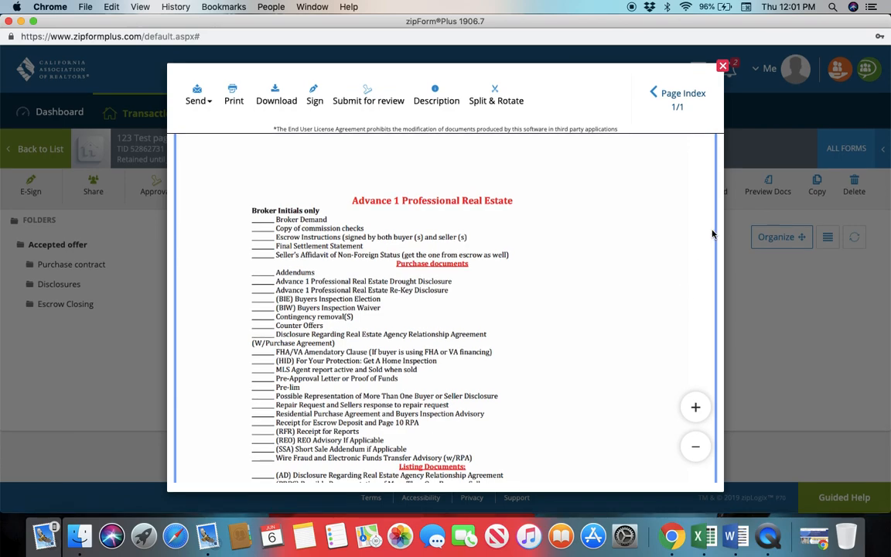
{"action": "left_click_drag", "start_coordinate": [719, 213], "coordinate": [736, 369]}
{"action": "scroll", "coordinate": [663, 335], "scroll_direction": "down", "scroll_amount": 2}
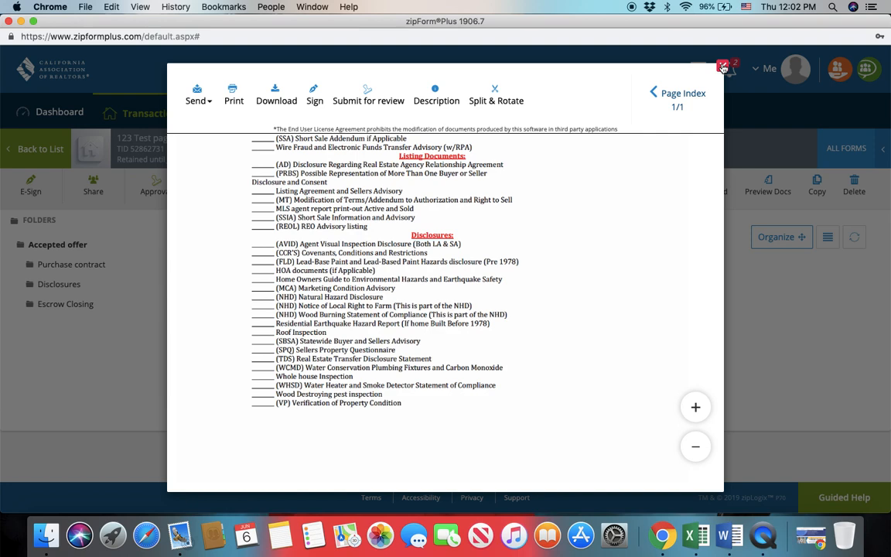
{"action": "left_click", "coordinate": [724, 68]}
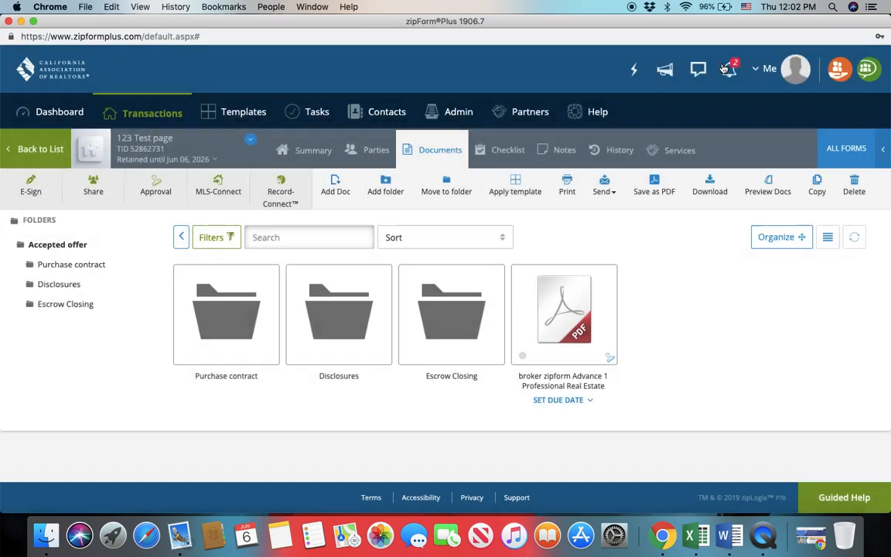
Open the Counter and RPA for Enview PDF from the Purchase contract folder and show its page index
{"action": "left_click", "coordinate": [236, 331]}
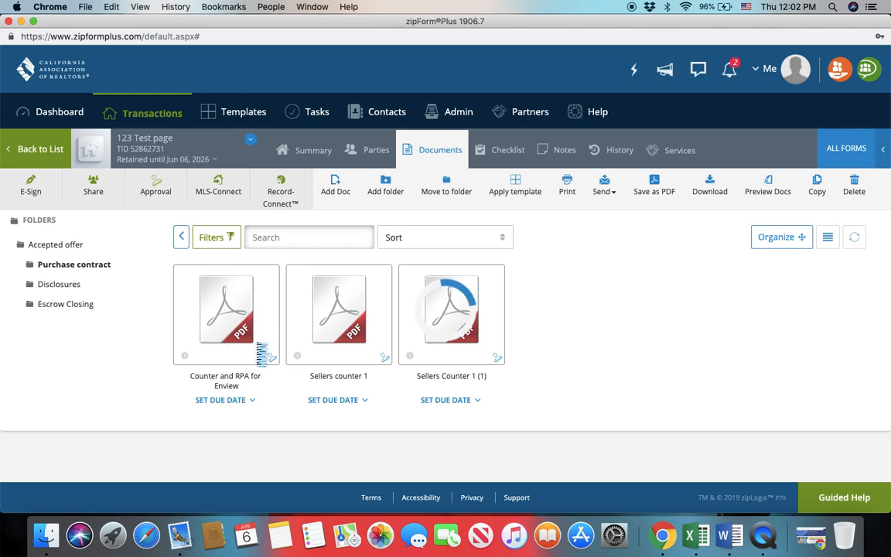
{"action": "left_click", "coordinate": [267, 382]}
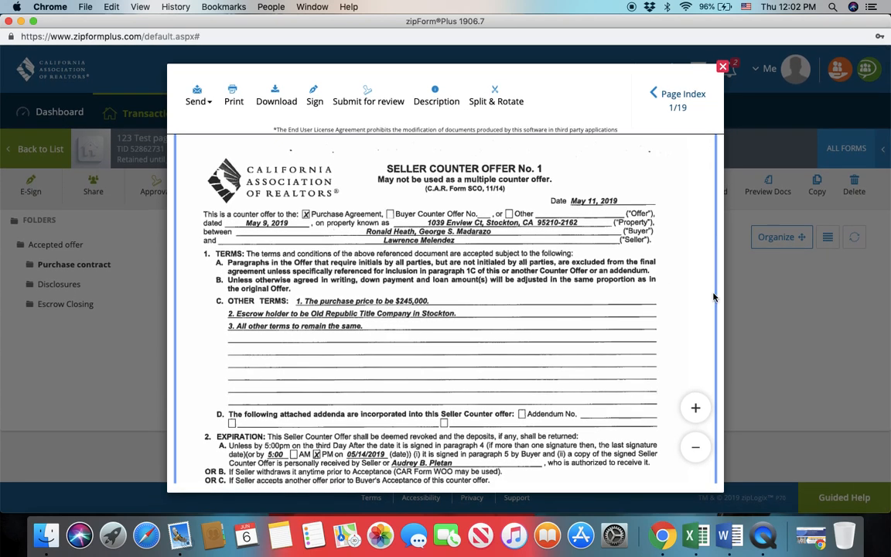
{"action": "left_click", "coordinate": [675, 94]}
Look through the combined PDF from the seller counter offer to the purchase agreement to identify each form's pages
{"action": "scroll", "coordinate": [477, 341], "scroll_direction": "down", "scroll_amount": 10}
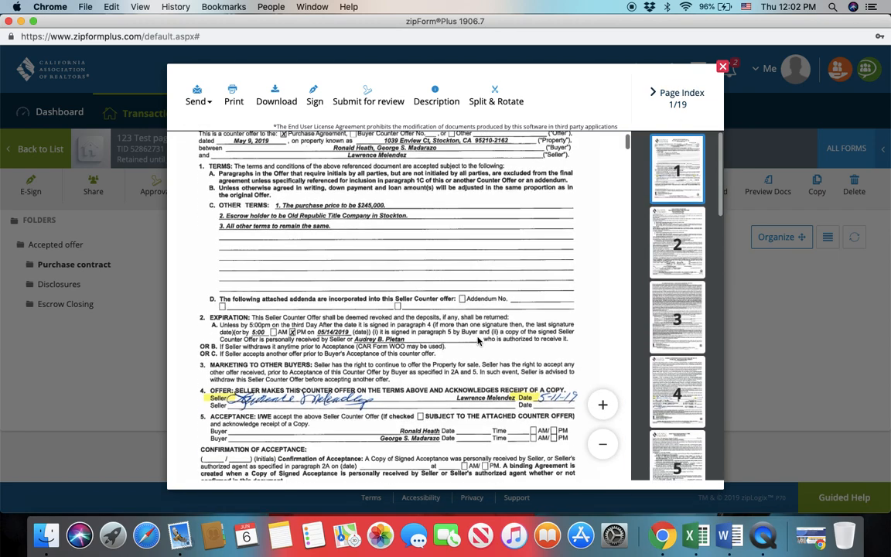
{"action": "scroll", "coordinate": [477, 342], "scroll_direction": "down", "scroll_amount": 10}
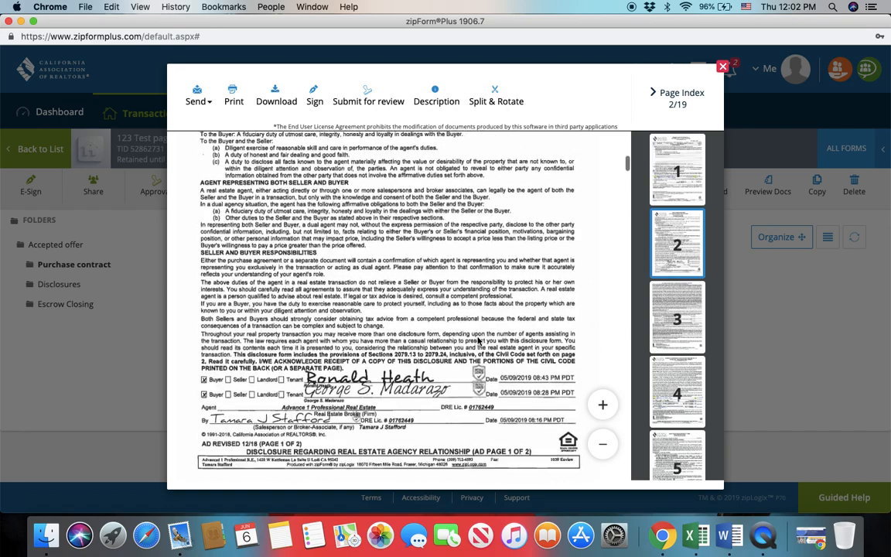
{"action": "scroll", "coordinate": [477, 341], "scroll_direction": "down", "scroll_amount": 5}
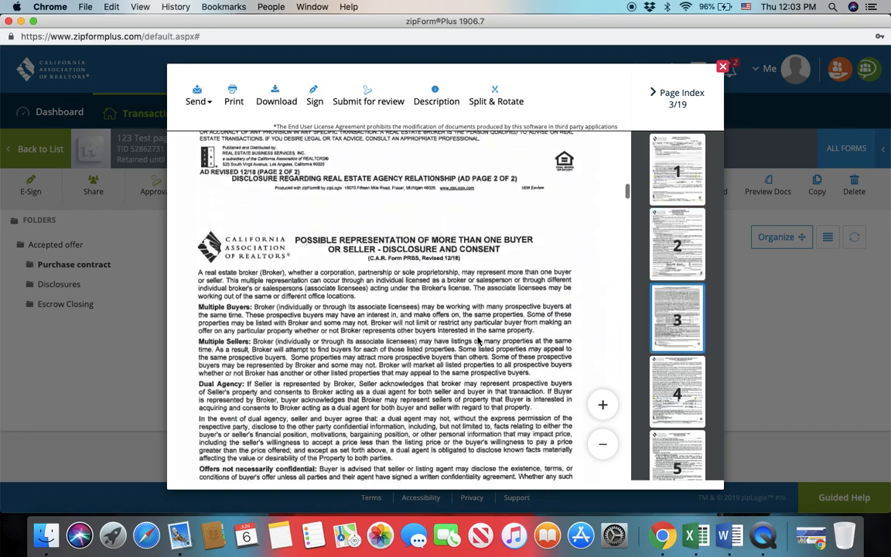
{"action": "scroll", "coordinate": [477, 341], "scroll_direction": "down", "scroll_amount": 10}
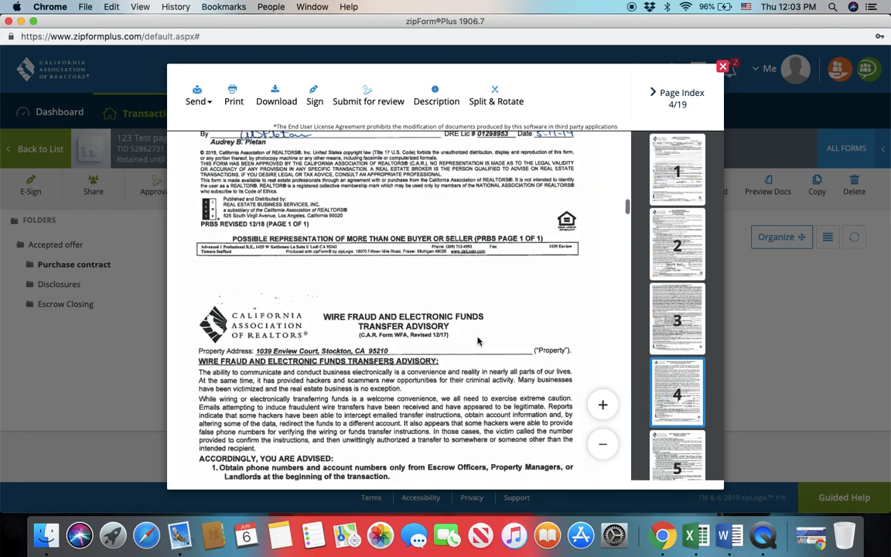
{"action": "scroll", "coordinate": [478, 341], "scroll_direction": "down", "scroll_amount": 8}
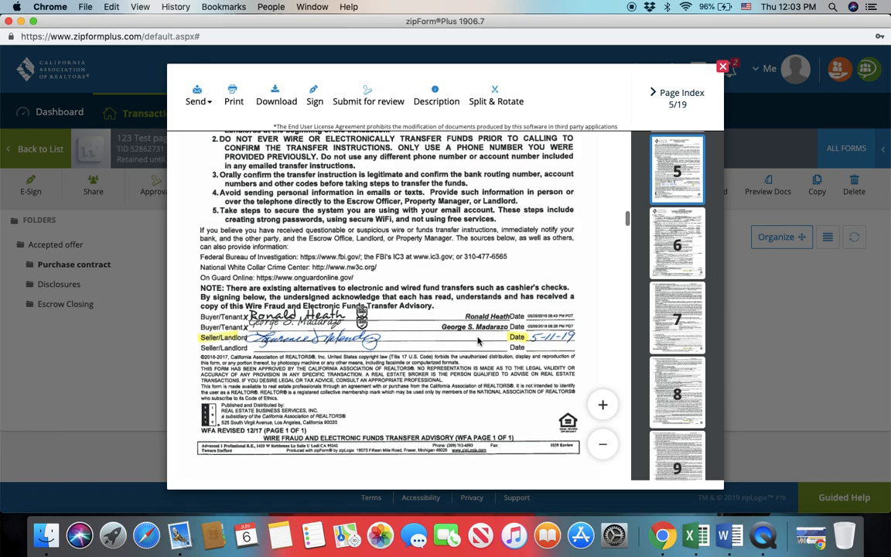
{"action": "scroll", "coordinate": [478, 341], "scroll_direction": "down", "scroll_amount": 3}
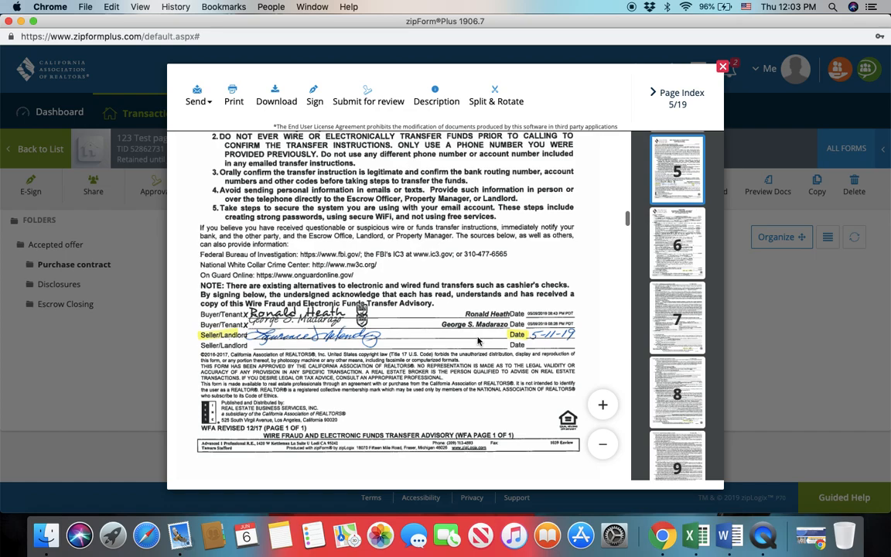
{"action": "scroll", "coordinate": [477, 341], "scroll_direction": "up", "scroll_amount": 5}
{"action": "scroll", "coordinate": [477, 341], "scroll_direction": "up", "scroll_amount": 15}
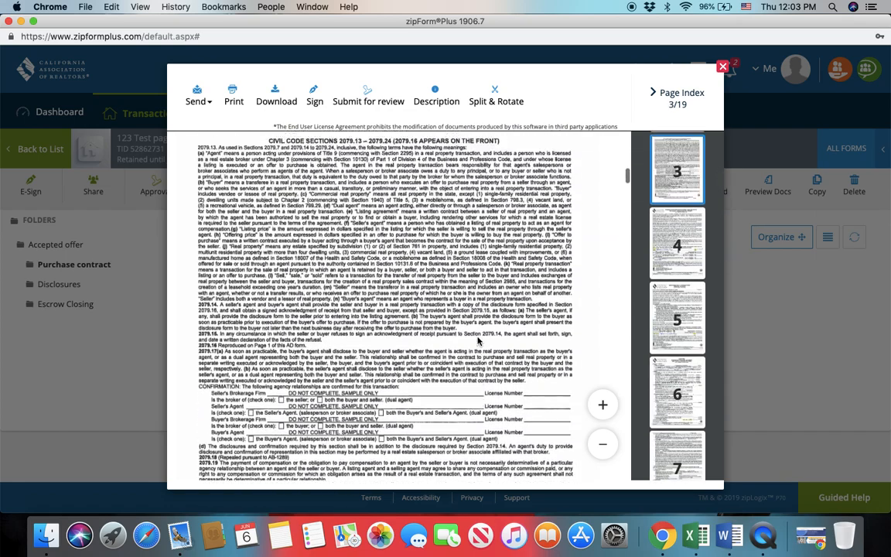
{"action": "scroll", "coordinate": [477, 341], "scroll_direction": "up", "scroll_amount": 15}
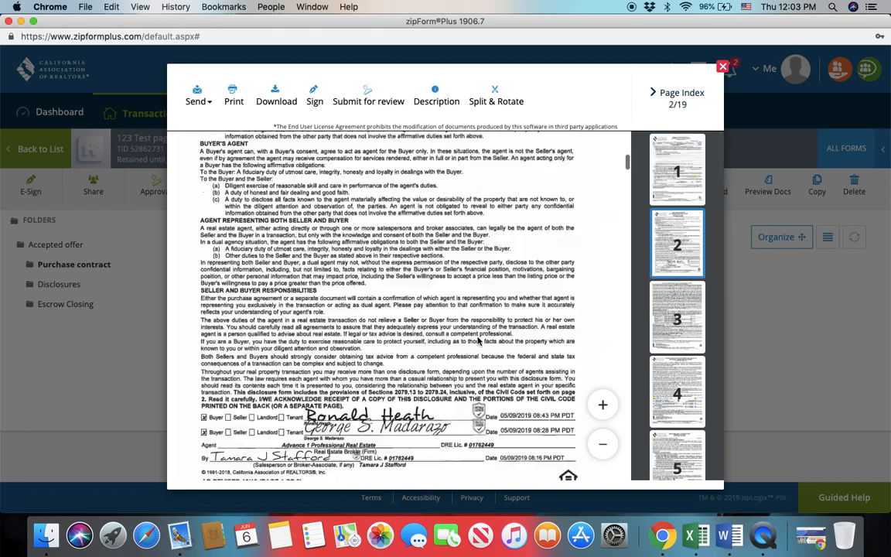
{"action": "scroll", "coordinate": [478, 341], "scroll_direction": "down", "scroll_amount": 5}
{"action": "scroll", "coordinate": [477, 341], "scroll_direction": "down", "scroll_amount": 1}
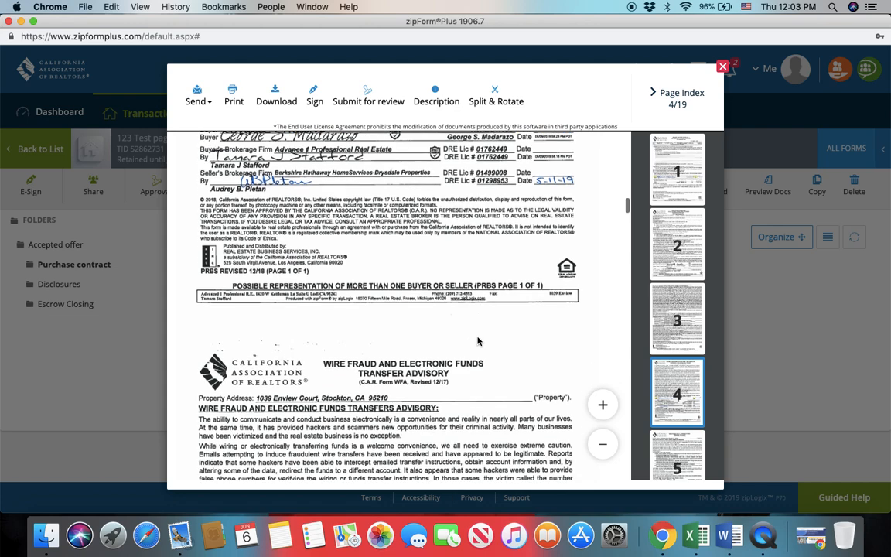
{"action": "scroll", "coordinate": [477, 341], "scroll_direction": "down", "scroll_amount": 15}
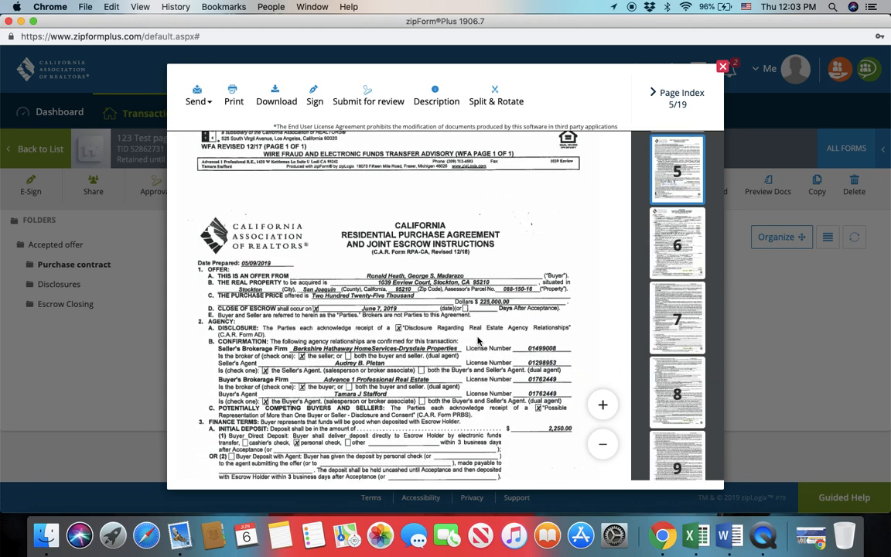
{"action": "scroll", "coordinate": [477, 341], "scroll_direction": "down", "scroll_amount": 5}
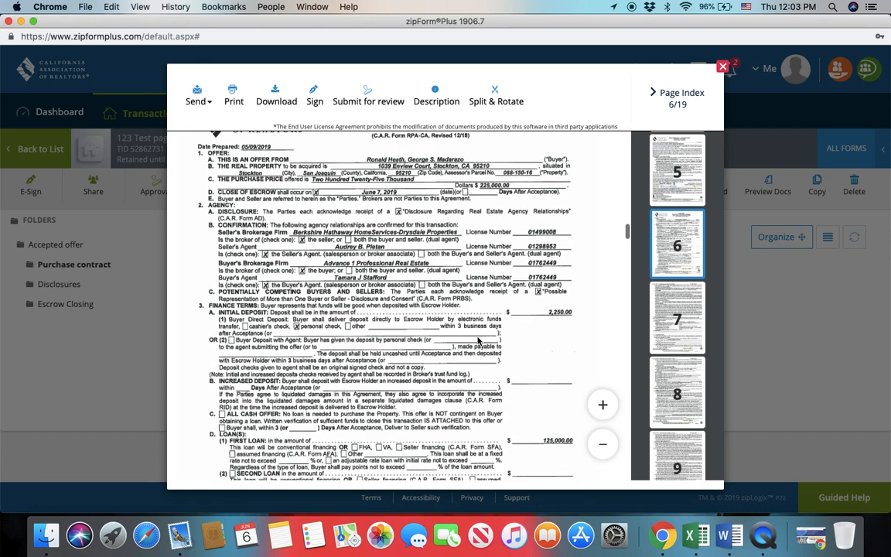
{"action": "scroll", "coordinate": [477, 341], "scroll_direction": "down", "scroll_amount": 15}
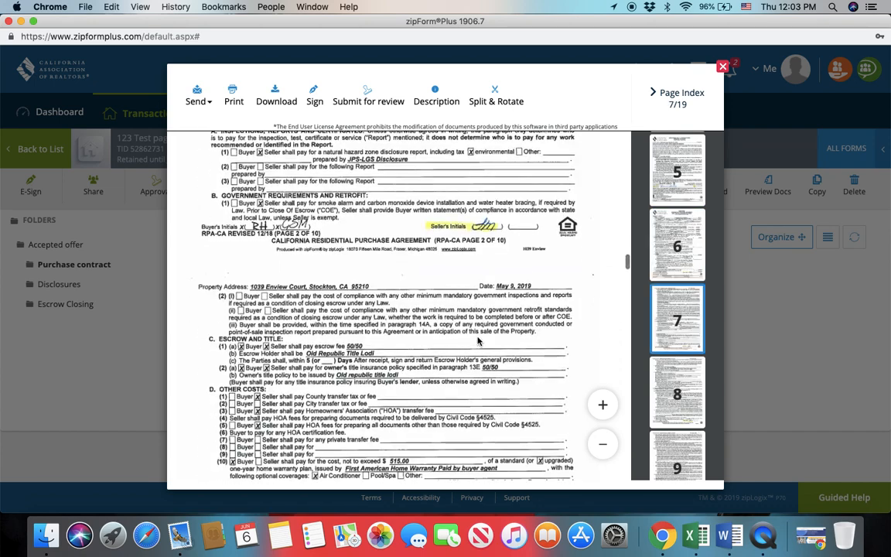
{"action": "scroll", "coordinate": [478, 342], "scroll_direction": "down", "scroll_amount": 15}
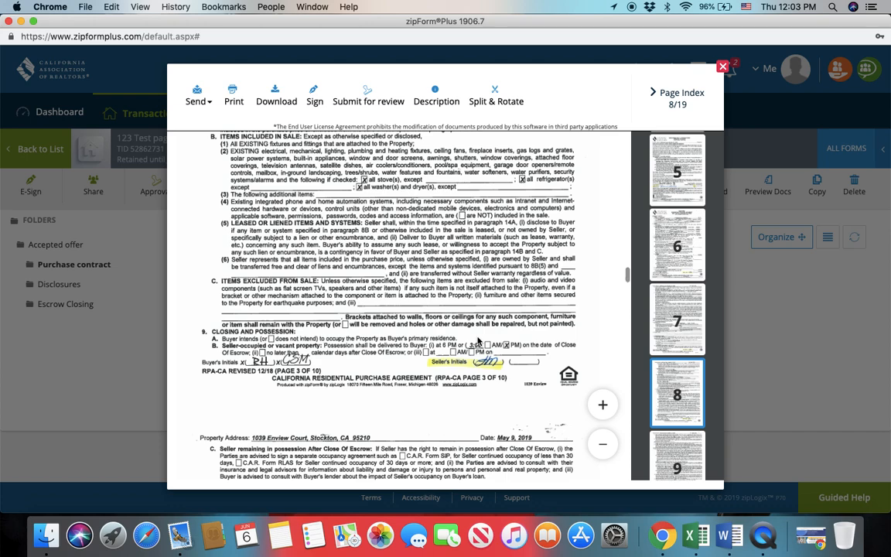
{"action": "scroll", "coordinate": [477, 341], "scroll_direction": "down", "scroll_amount": 15}
{"action": "scroll", "coordinate": [477, 342], "scroll_direction": "up", "scroll_amount": 5}
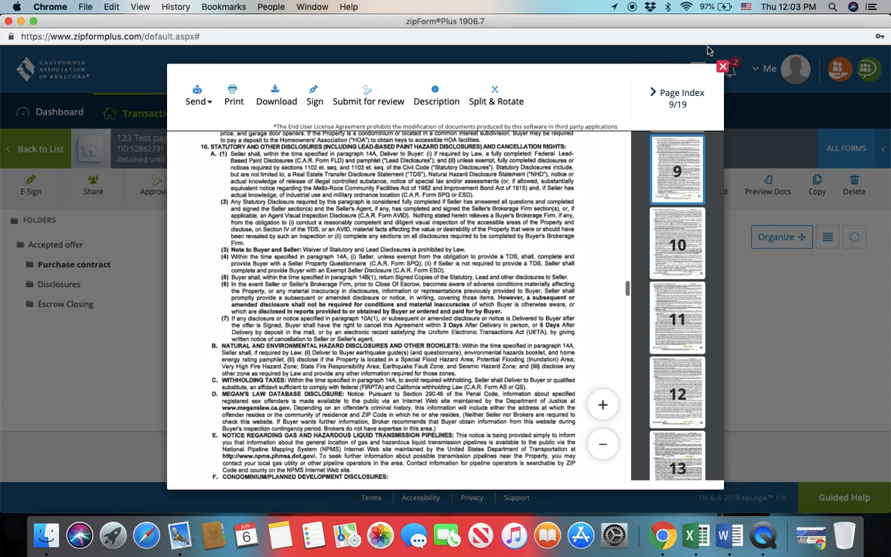
Split the two agency relationship disclosure pages out of the PDF and save them as a document named Agency
{"action": "left_click", "coordinate": [497, 94]}
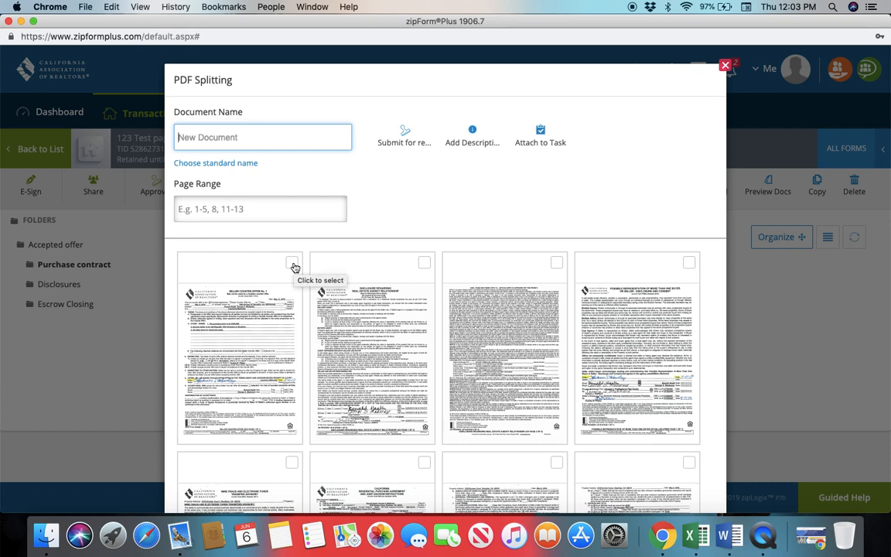
{"action": "left_click", "coordinate": [424, 264]}
{"action": "left_click", "coordinate": [557, 264]}
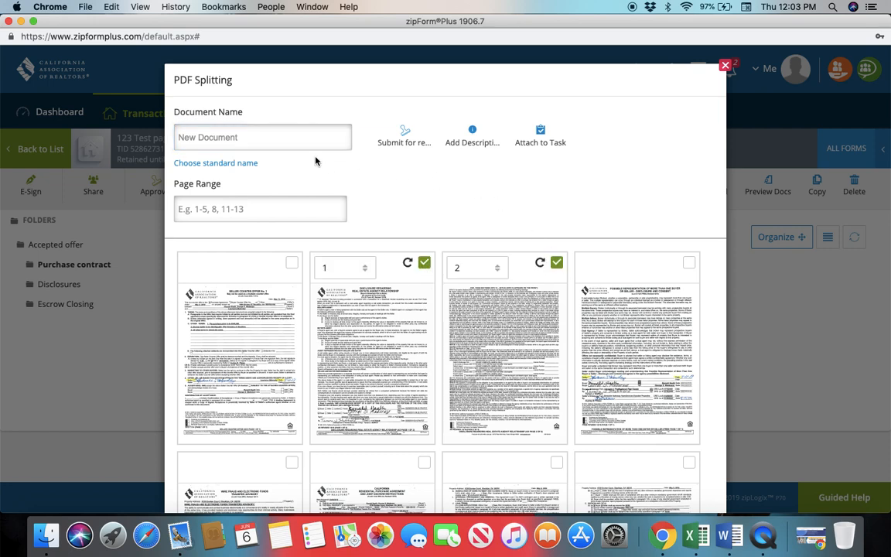
{"action": "left_click", "coordinate": [300, 139]}
{"action": "type", "text": "Agency"}
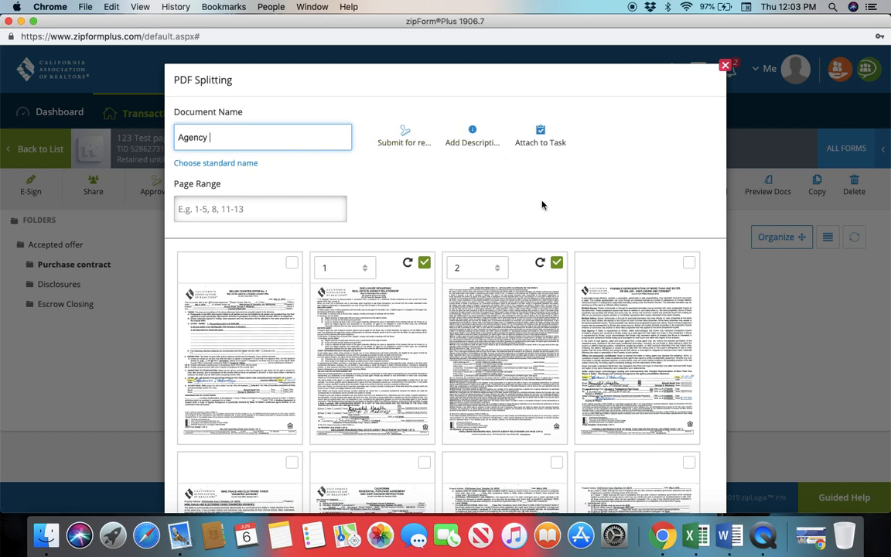
{"action": "scroll", "coordinate": [697, 396], "scroll_direction": "down", "scroll_amount": 3}
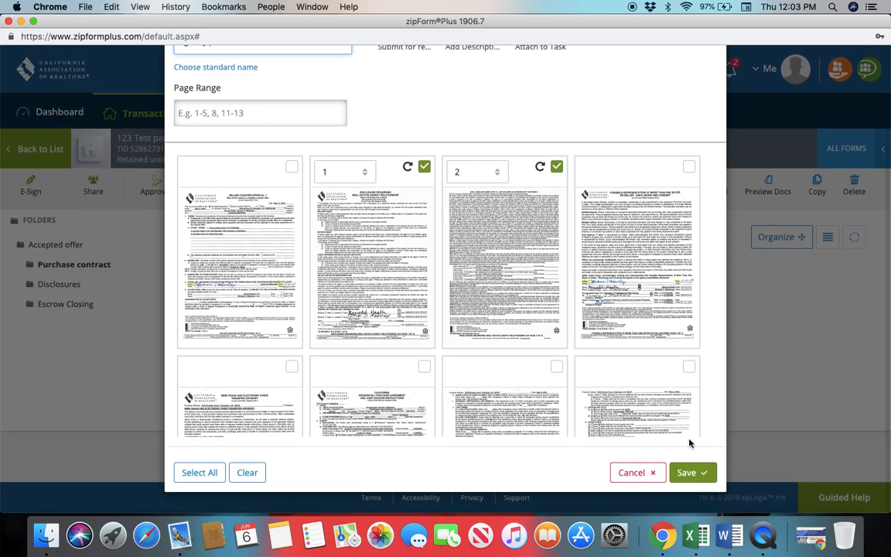
{"action": "left_click", "coordinate": [688, 473]}
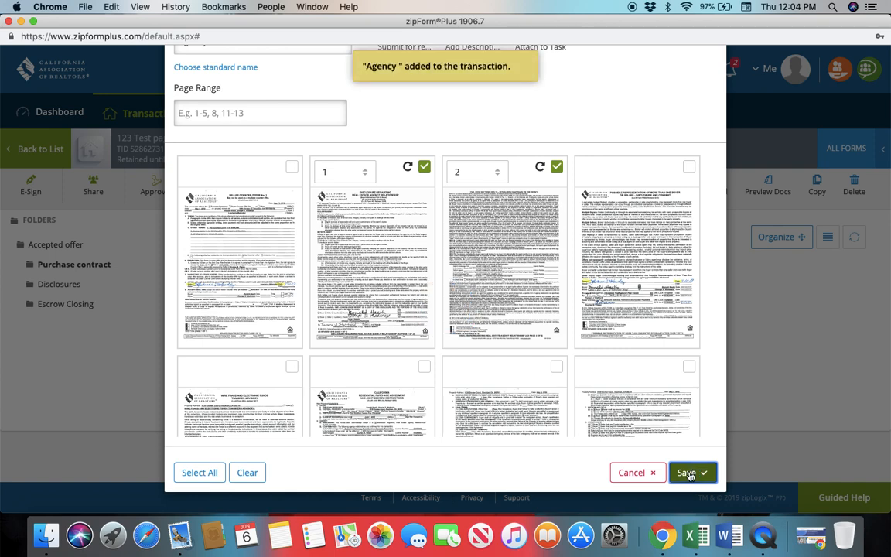
Deselect both agency relationship disclosure pages in the PDF splitting dialog
{"action": "scroll", "coordinate": [447, 155], "scroll_direction": "up", "scroll_amount": 3}
{"action": "scroll", "coordinate": [447, 155], "scroll_direction": "up", "scroll_amount": 1}
{"action": "left_click", "coordinate": [424, 263]}
{"action": "left_click", "coordinate": [556, 263]}
Replace the split document's name with "possible agency"
{"action": "left_click", "coordinate": [243, 145]}
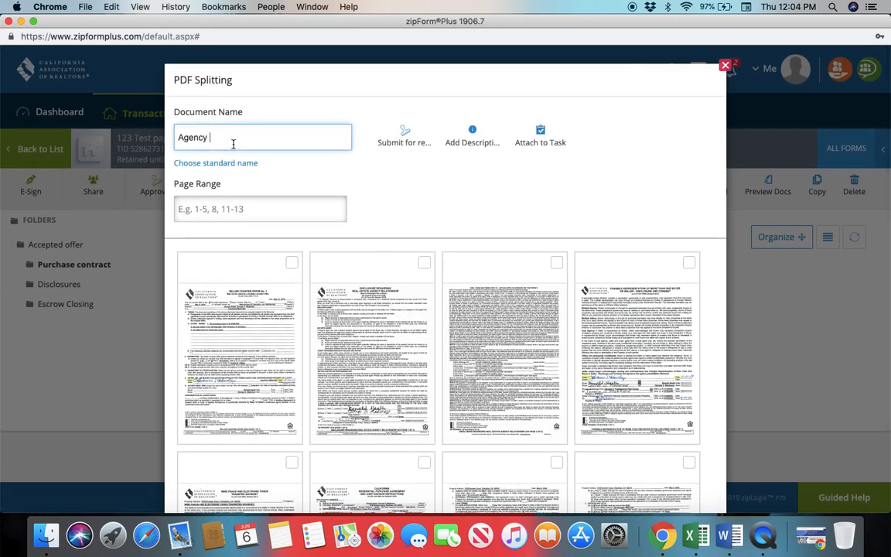
{"action": "key", "text": "BackSpace"}
{"action": "key", "text": "BackSpace"}
{"action": "key", "text": "BackSpace"}
{"action": "left_click", "coordinate": [283, 134]}
{"action": "type", "text": "possible a"}
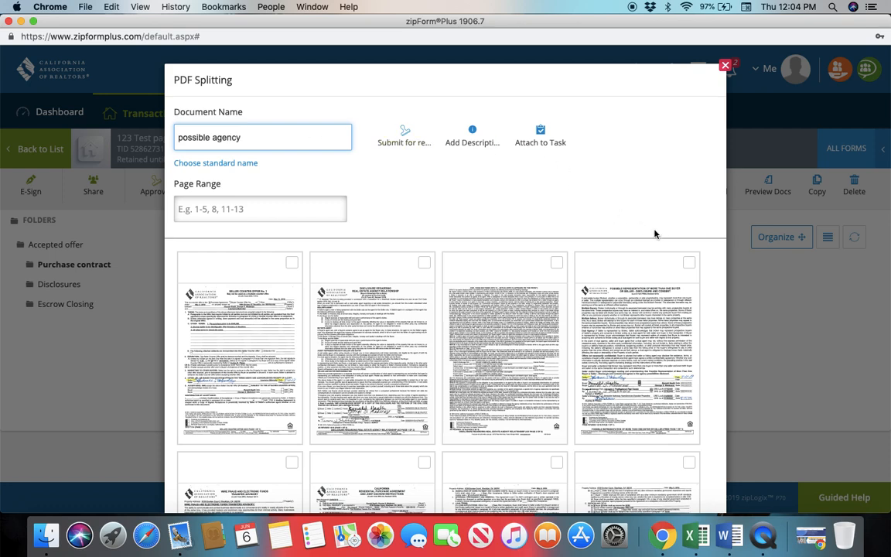
Select the Possible Representation of More Than One Buyer or Seller page and save it as the split document
{"action": "left_click", "coordinate": [688, 263]}
{"action": "scroll", "coordinate": [712, 345], "scroll_direction": "down", "scroll_amount": 3}
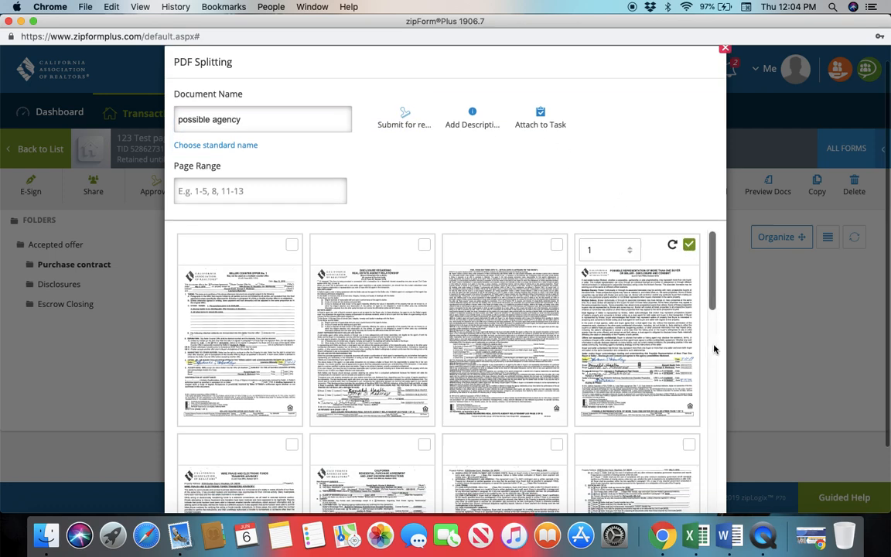
{"action": "left_click", "coordinate": [686, 476]}
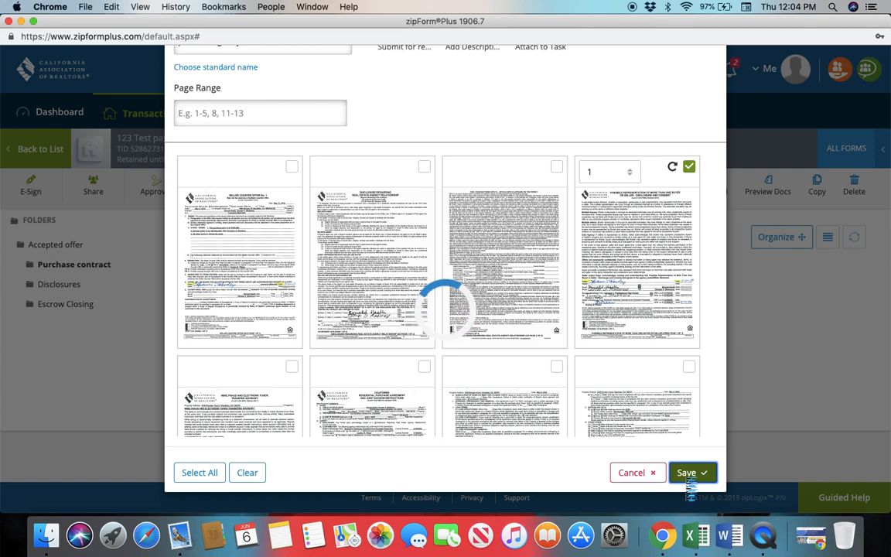
{"action": "scroll", "coordinate": [437, 118], "scroll_direction": "up", "scroll_amount": 3}
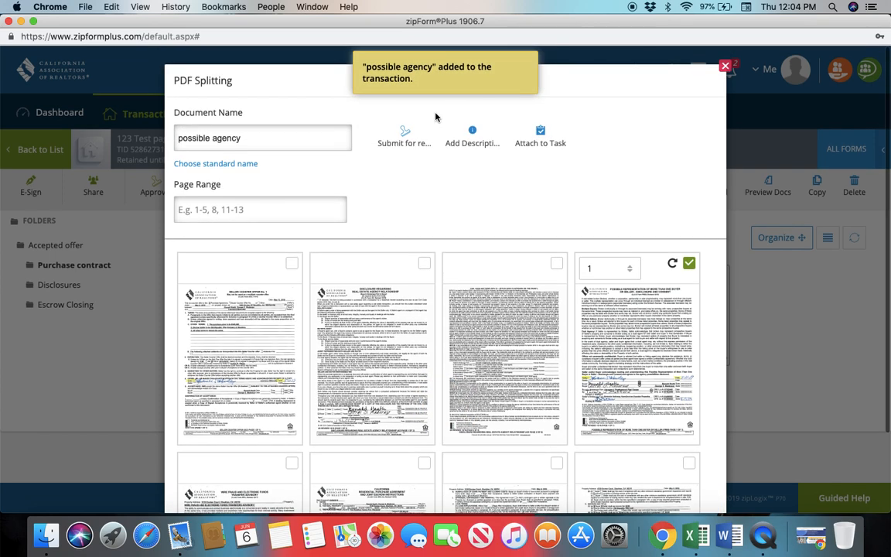
Deselect the Possible Representation of More Than One Buyer or Seller page and clear the document name
{"action": "left_click", "coordinate": [687, 265]}
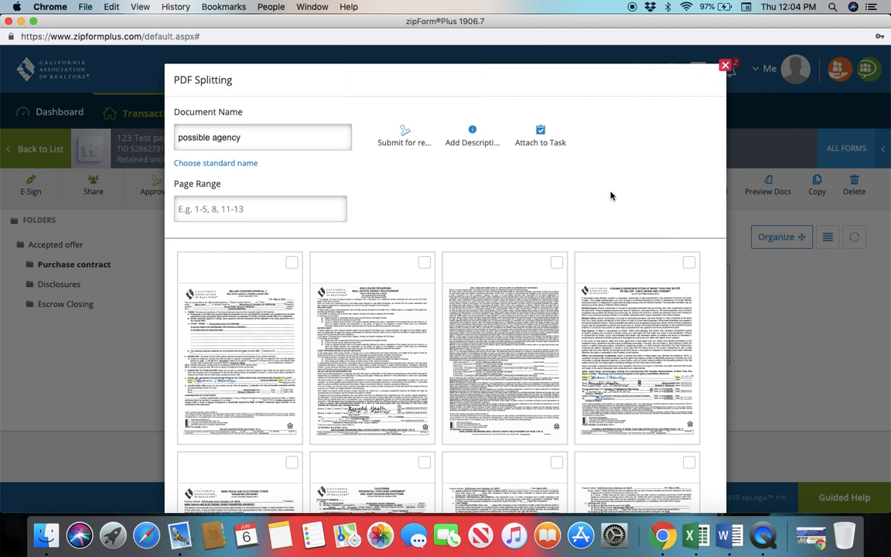
{"action": "left_click", "coordinate": [304, 133]}
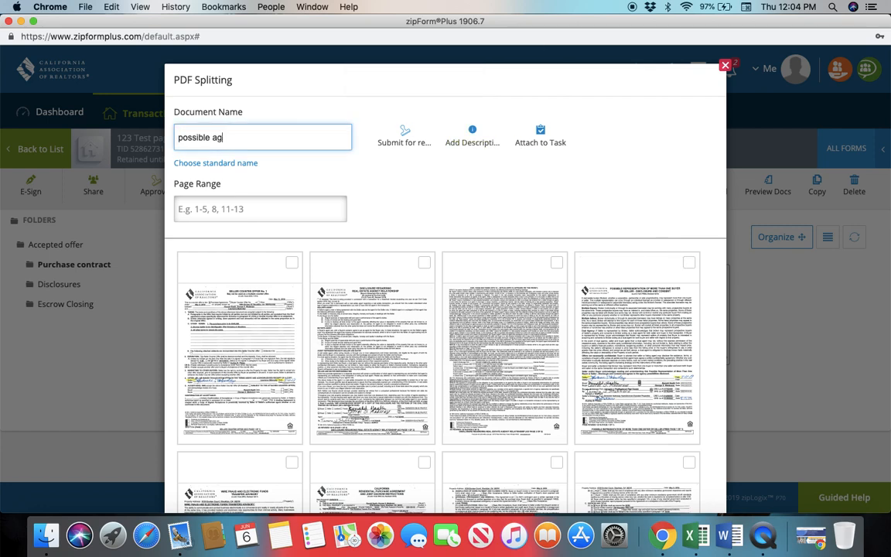
{"action": "key", "text": "BackSpace"}
{"action": "key", "text": "BackSpace"}
Split the Wire Fraud and Electronic Funds Transfer Advisory page out of the PDF and save it as a document named "wire fraud"
{"action": "scroll", "coordinate": [293, 391], "scroll_direction": "down", "scroll_amount": 3}
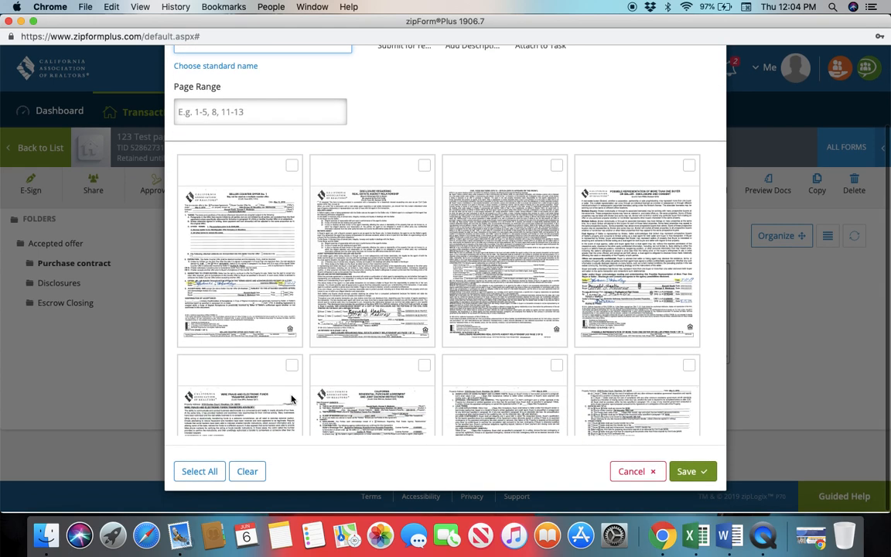
{"action": "left_click", "coordinate": [292, 368]}
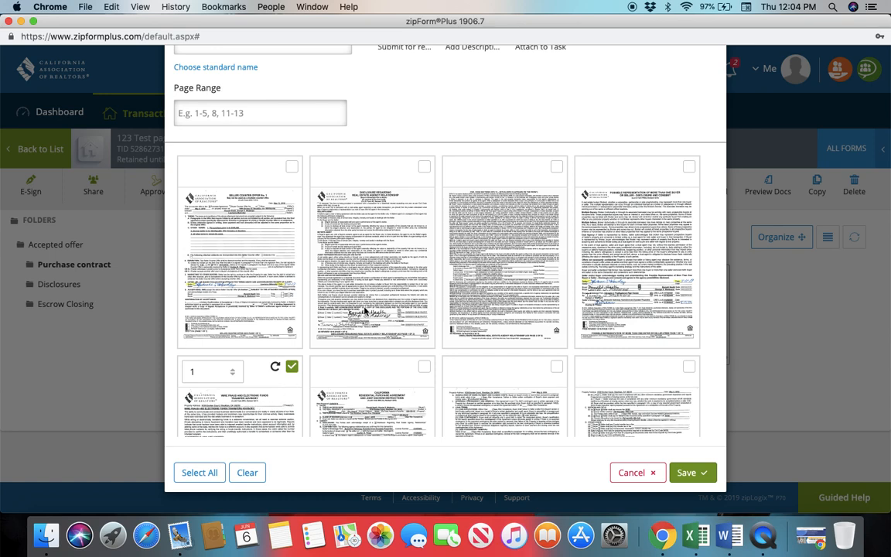
{"action": "scroll", "coordinate": [364, 309], "scroll_direction": "up", "scroll_amount": 3}
{"action": "left_click", "coordinate": [253, 137]}
{"action": "type", "text": "wire frau"}
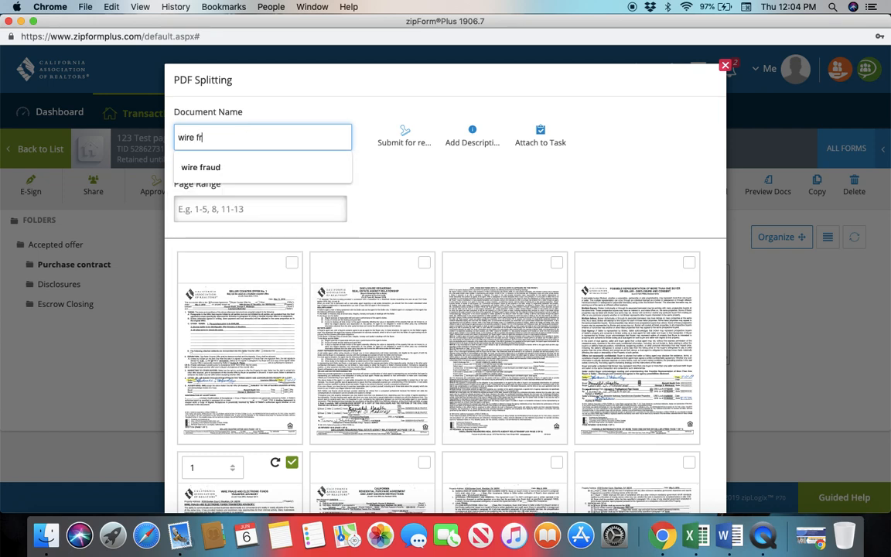
{"action": "left_click", "coordinate": [252, 167]}
{"action": "scroll", "coordinate": [575, 323], "scroll_direction": "down", "scroll_amount": 3}
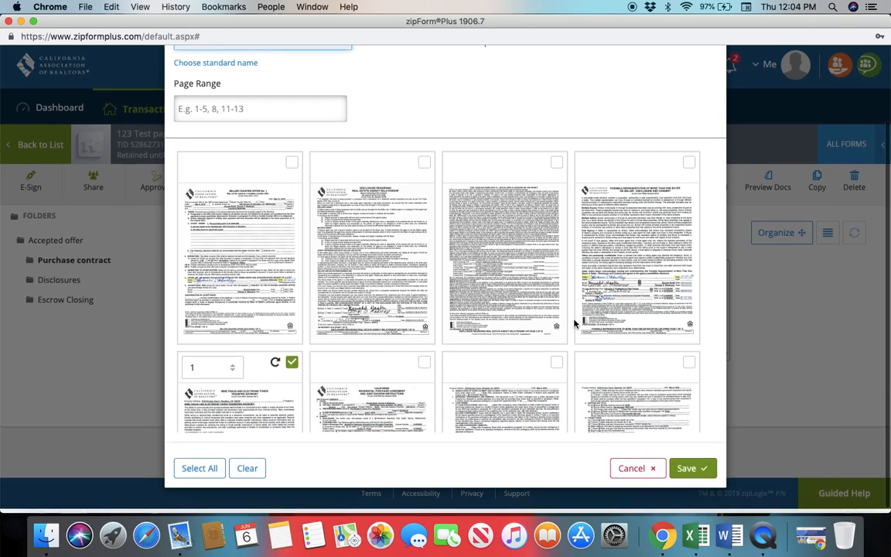
{"action": "left_click", "coordinate": [689, 469]}
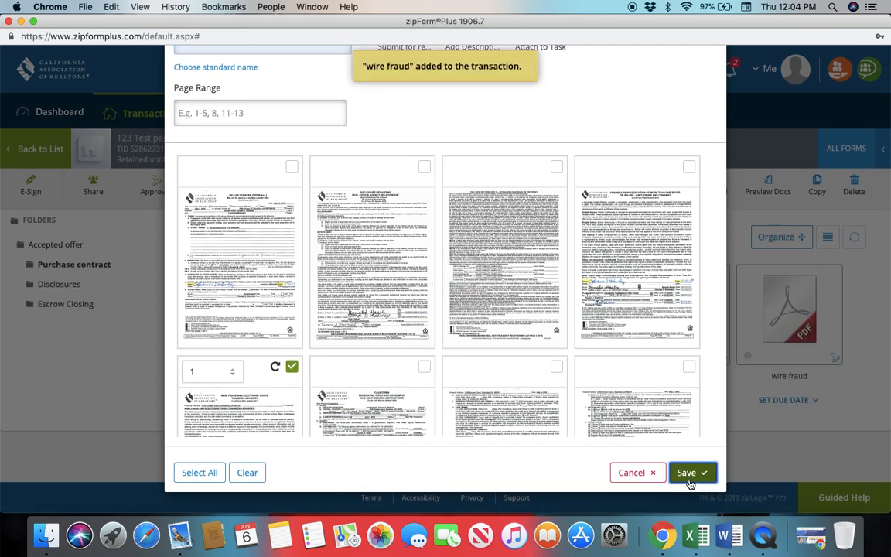
Deselect the wire fraud advisory page and select the first three Residential Purchase Agreement pages, in order
{"action": "left_click", "coordinate": [292, 366]}
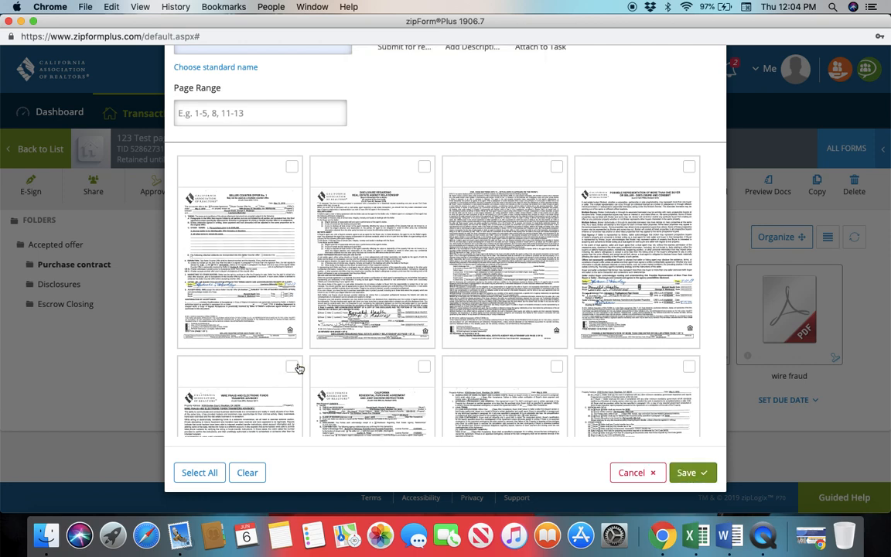
{"action": "left_click", "coordinate": [425, 367]}
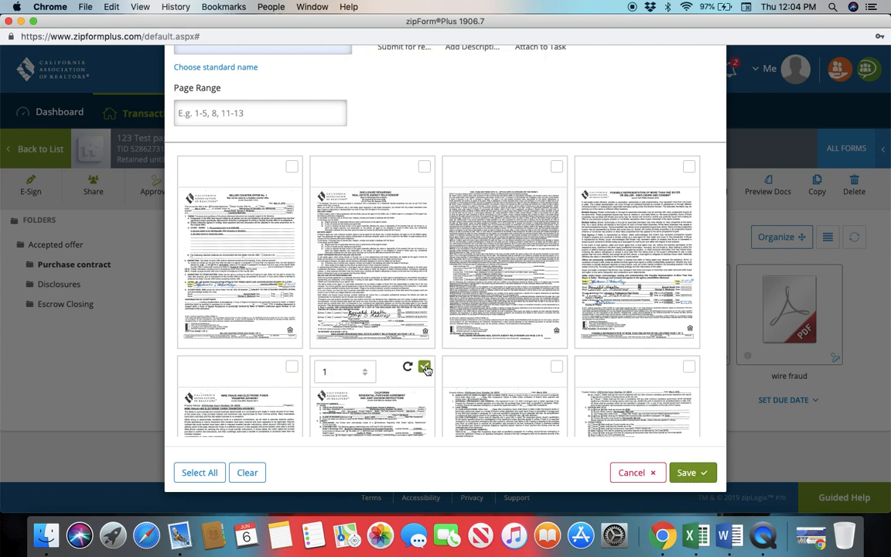
{"action": "left_click", "coordinate": [557, 367]}
{"action": "left_click", "coordinate": [690, 368]}
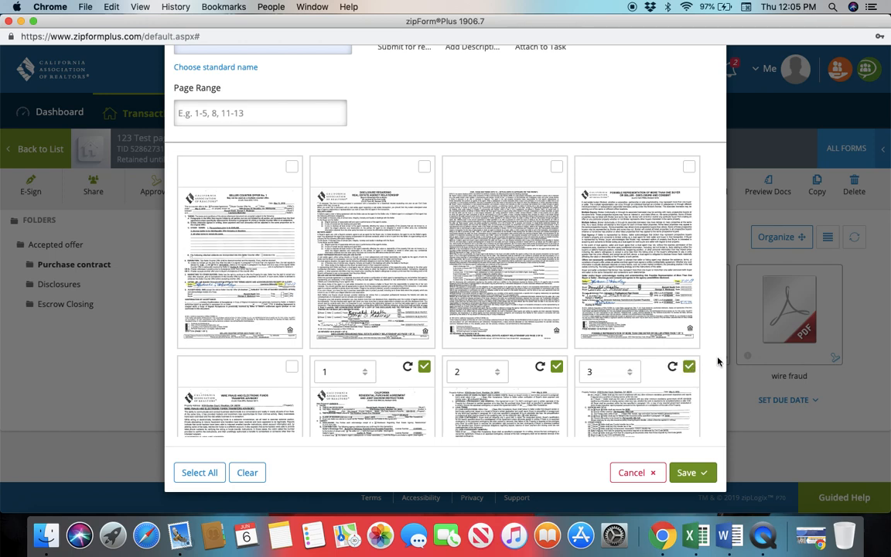
Replace the split document's name with "RPA"
{"action": "scroll", "coordinate": [698, 225], "scroll_direction": "up", "scroll_amount": 5}
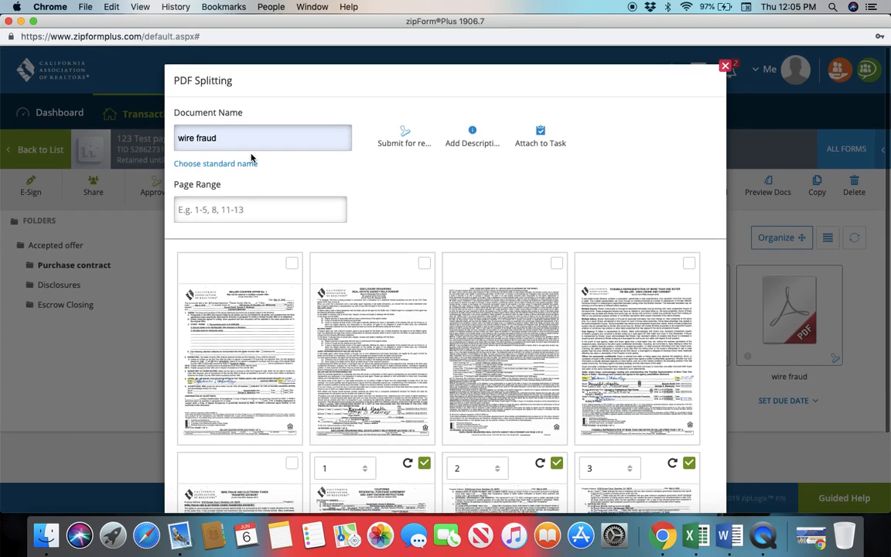
{"action": "key", "text": "BackSpace"}
{"action": "key", "text": "BackSpace"}
{"action": "key", "text": "BackSpace"}
{"action": "key", "text": "BackSpace"}
{"action": "key", "text": "BackSpace"}
{"action": "key", "text": "BackSpace"}
{"action": "key", "text": "BackSpace"}
{"action": "type", "text": "RPA"}
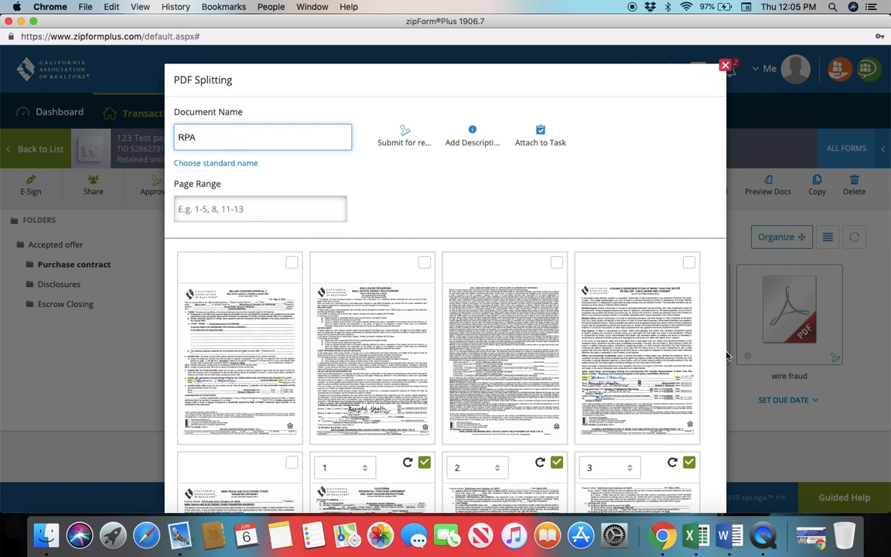
{"action": "scroll", "coordinate": [699, 435], "scroll_direction": "down", "scroll_amount": 3}
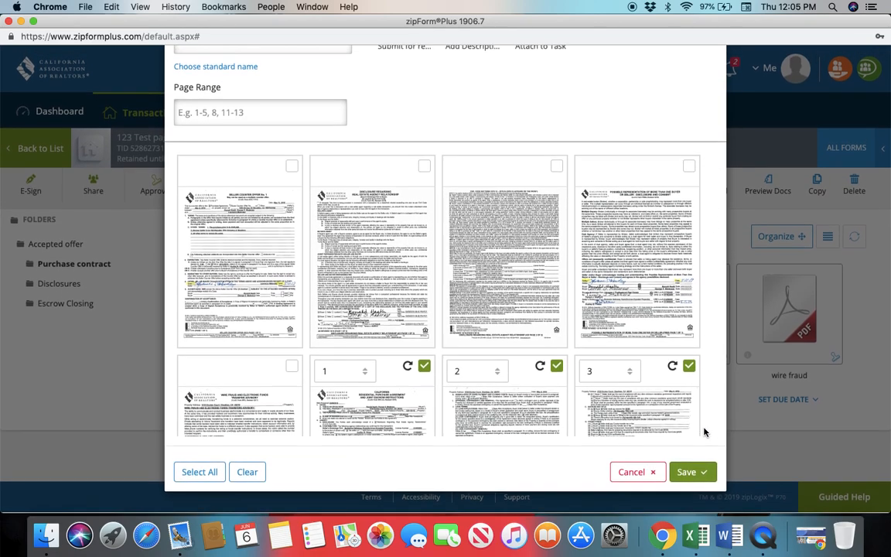
{"action": "scroll", "coordinate": [688, 309], "scroll_direction": "up", "scroll_amount": 2}
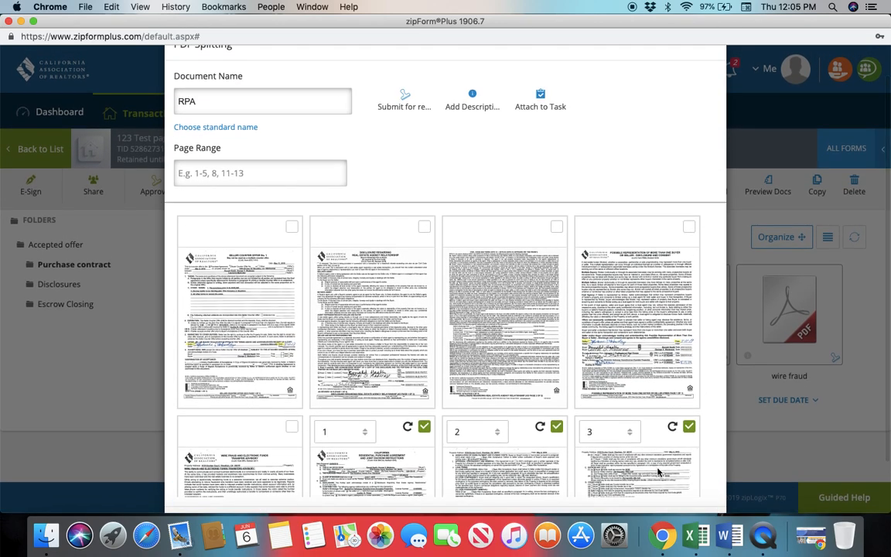
{"action": "scroll", "coordinate": [658, 471], "scroll_direction": "down", "scroll_amount": 2}
{"action": "scroll", "coordinate": [658, 471], "scroll_direction": "up", "scroll_amount": 3}
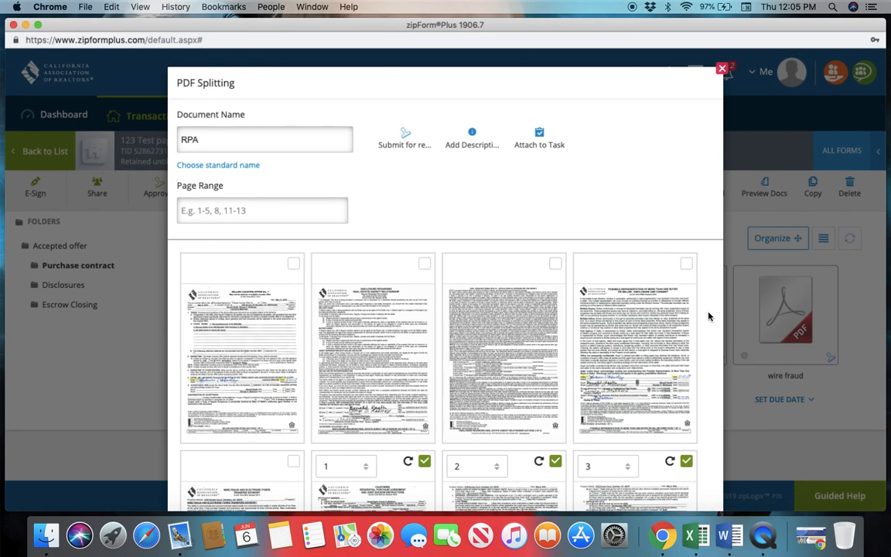
{"action": "scroll", "coordinate": [709, 315], "scroll_direction": "down", "scroll_amount": 1}
{"action": "scroll", "coordinate": [709, 315], "scroll_direction": "down", "scroll_amount": 2}
{"action": "scroll", "coordinate": [709, 316], "scroll_direction": "up", "scroll_amount": 3}
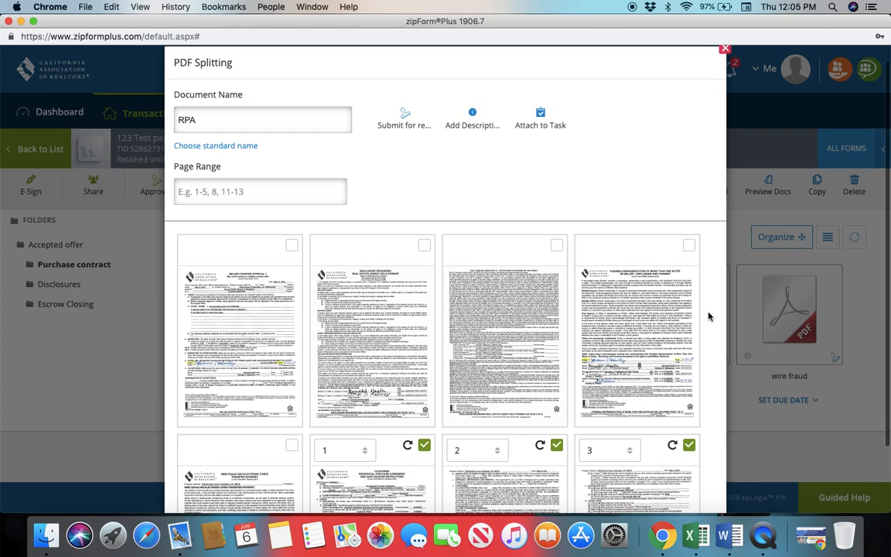
{"action": "scroll", "coordinate": [562, 352], "scroll_direction": "down", "scroll_amount": 3}
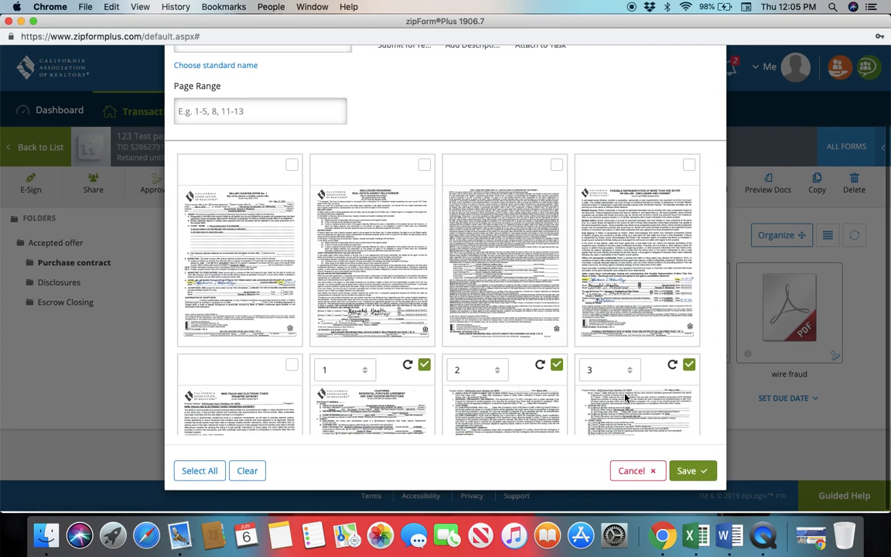
Select all pages except the counter offer, agency disclosure, possible representation and wire fraud pages, then save the RPA document and close the splitting dialog
{"action": "left_click", "coordinate": [192, 479]}
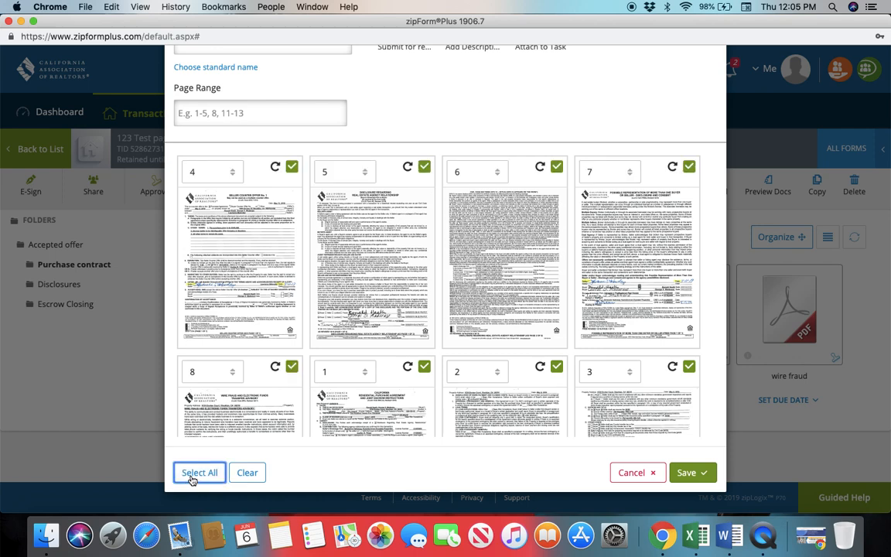
{"action": "left_click", "coordinate": [291, 168]}
{"action": "left_click", "coordinate": [424, 167]}
{"action": "left_click", "coordinate": [557, 167]}
{"action": "left_click", "coordinate": [688, 167]}
{"action": "left_click", "coordinate": [293, 367]}
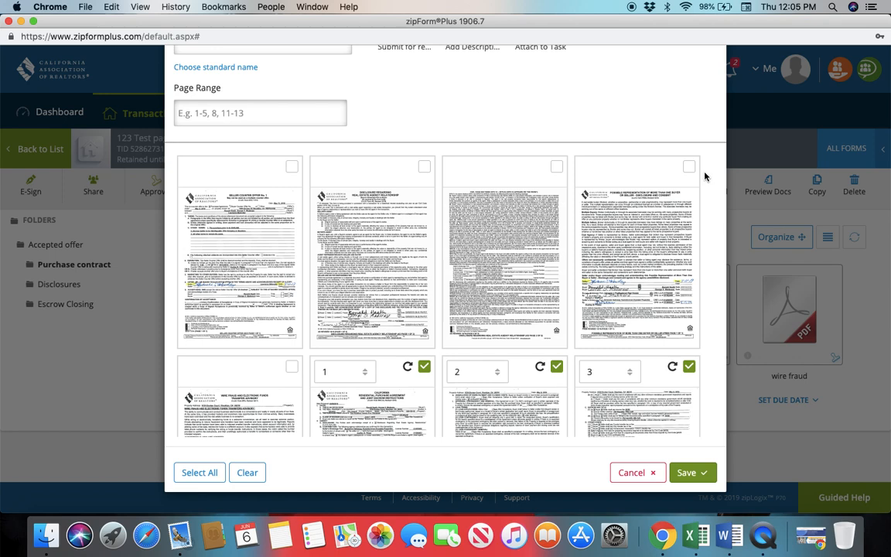
{"action": "left_click", "coordinate": [699, 473]}
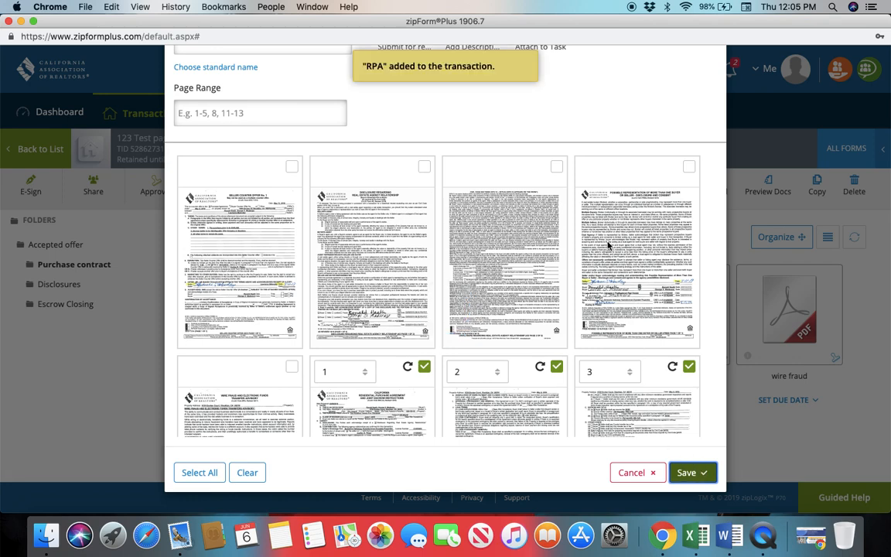
{"action": "scroll", "coordinate": [542, 167], "scroll_direction": "up", "scroll_amount": 3}
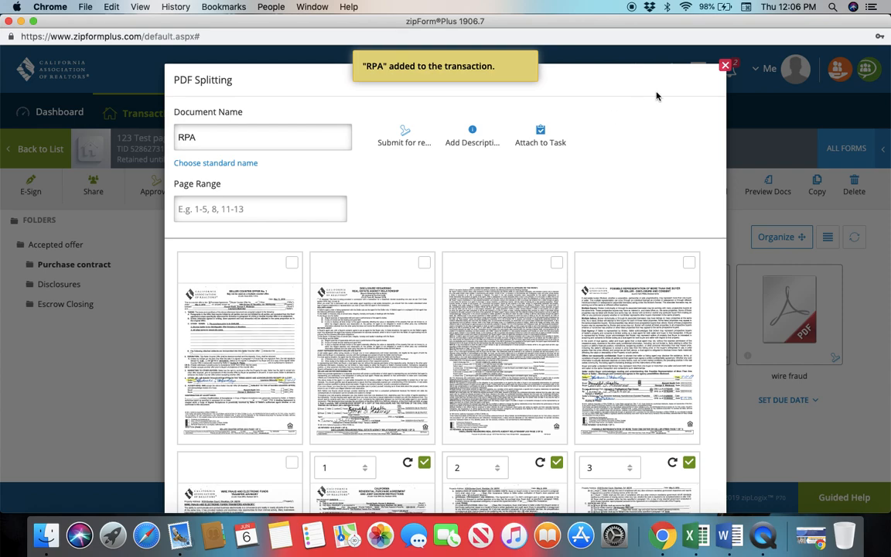
{"action": "left_click", "coordinate": [728, 67]}
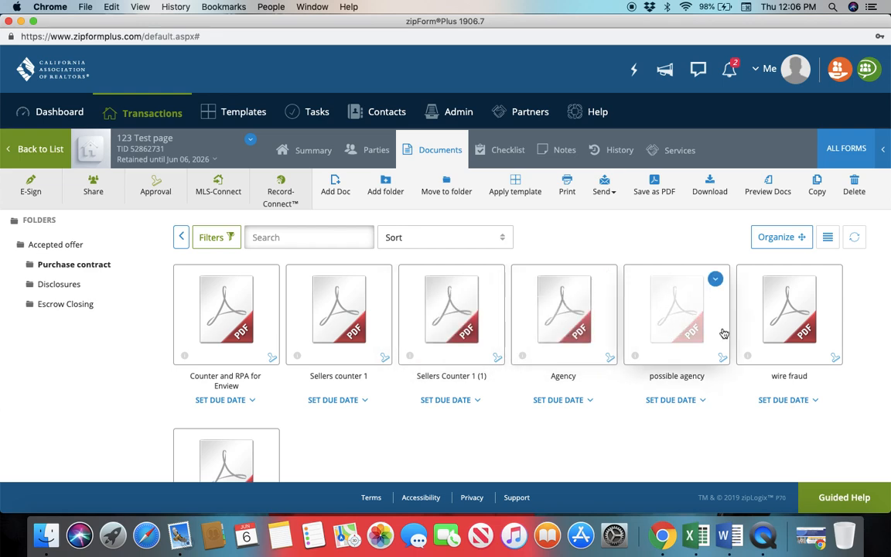
Look over the split documents in the Purchase contract folder and preview Sellers Counter 1 (1)
{"action": "scroll", "coordinate": [314, 464], "scroll_direction": "down", "scroll_amount": 4}
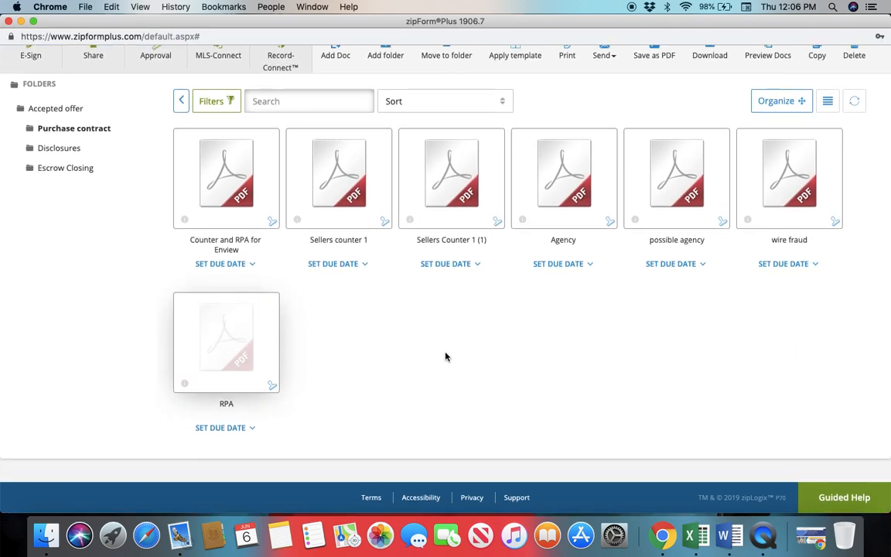
{"action": "scroll", "coordinate": [465, 357], "scroll_direction": "up", "scroll_amount": 1}
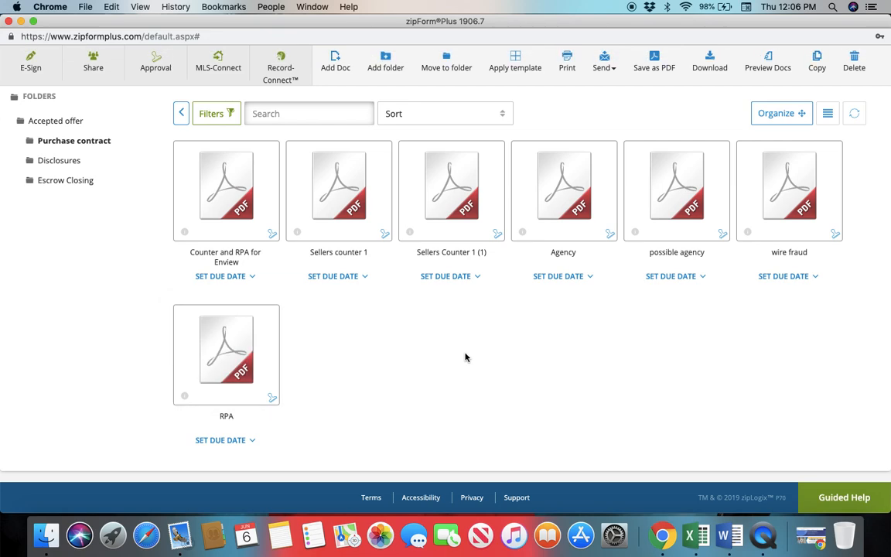
{"action": "left_click", "coordinate": [456, 203]}
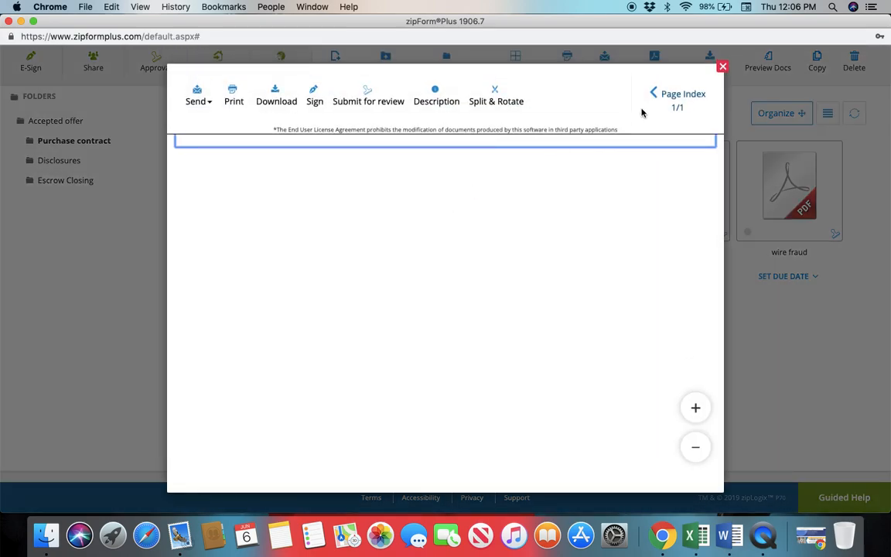
{"action": "left_click", "coordinate": [722, 68]}
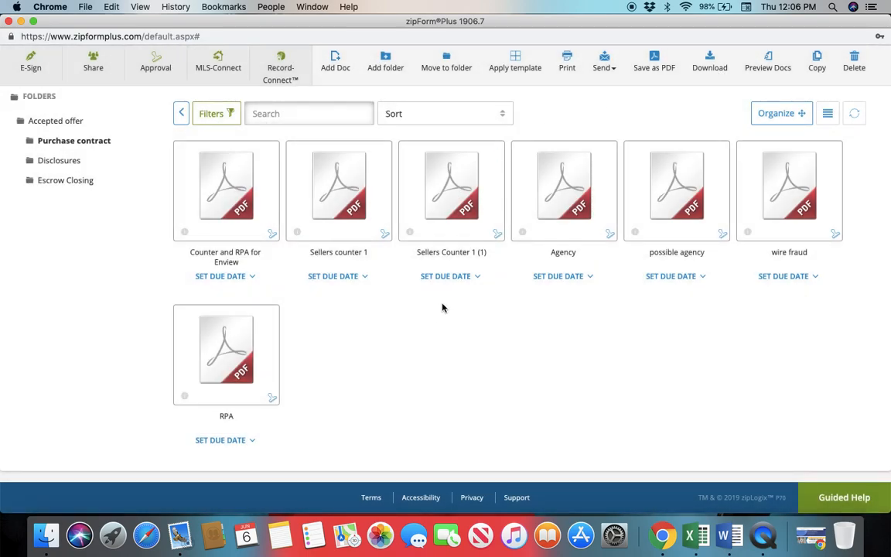
Apply the Needs Review approval stamp to the Sellers counter 1 document
{"action": "left_click", "coordinate": [385, 232]}
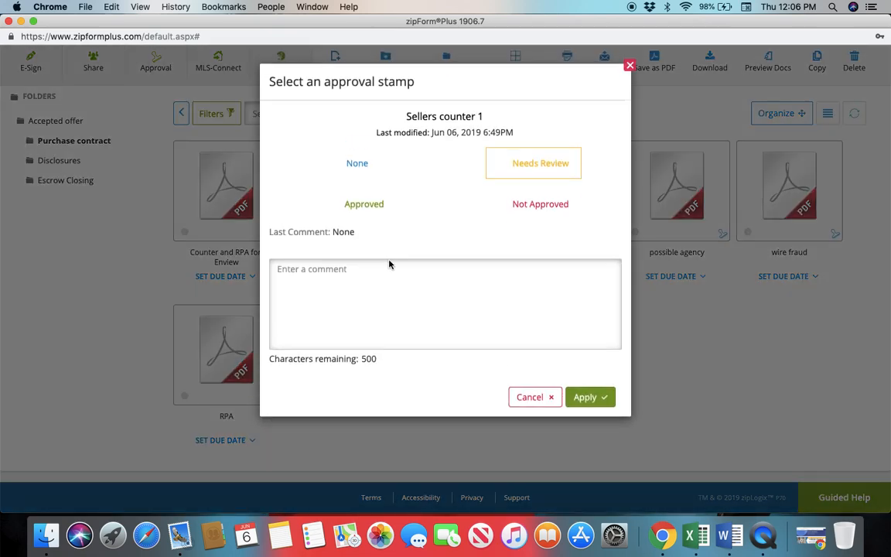
{"action": "left_click", "coordinate": [532, 397]}
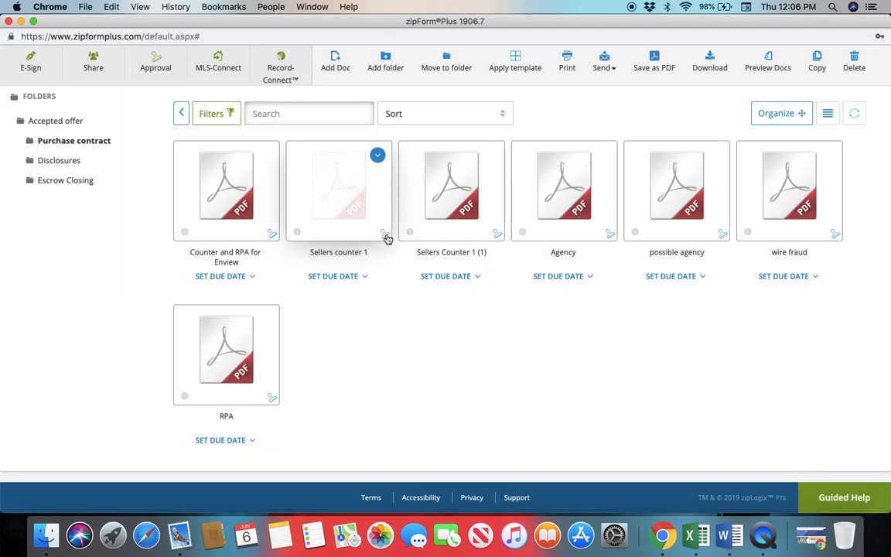
{"action": "left_click", "coordinate": [385, 234]}
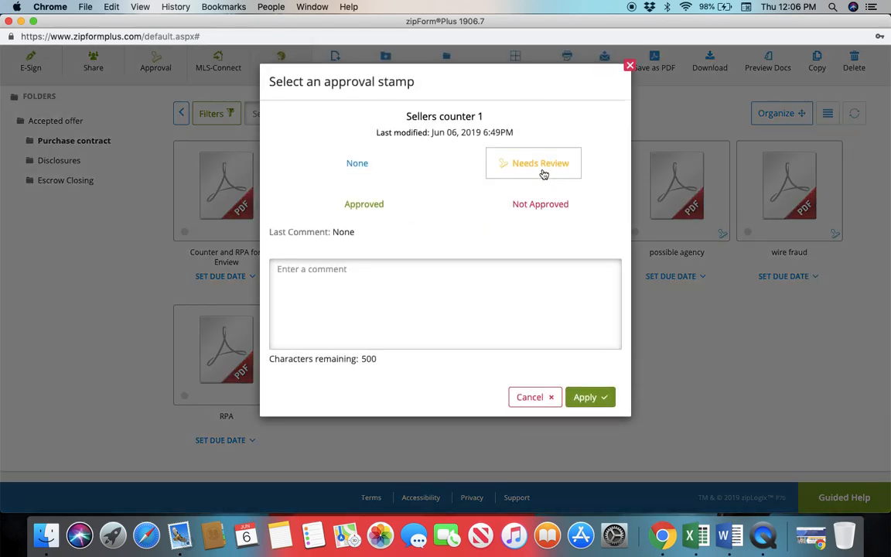
{"action": "left_click", "coordinate": [544, 167]}
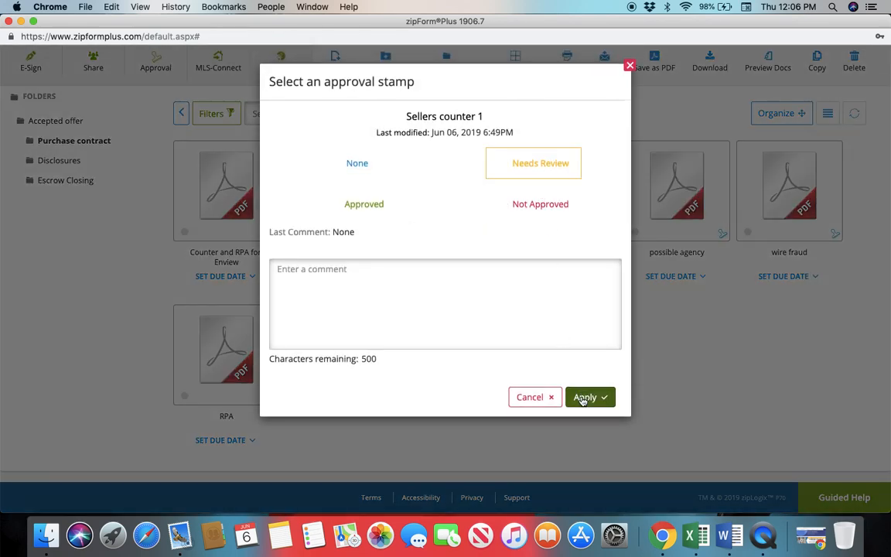
{"action": "left_click", "coordinate": [583, 397]}
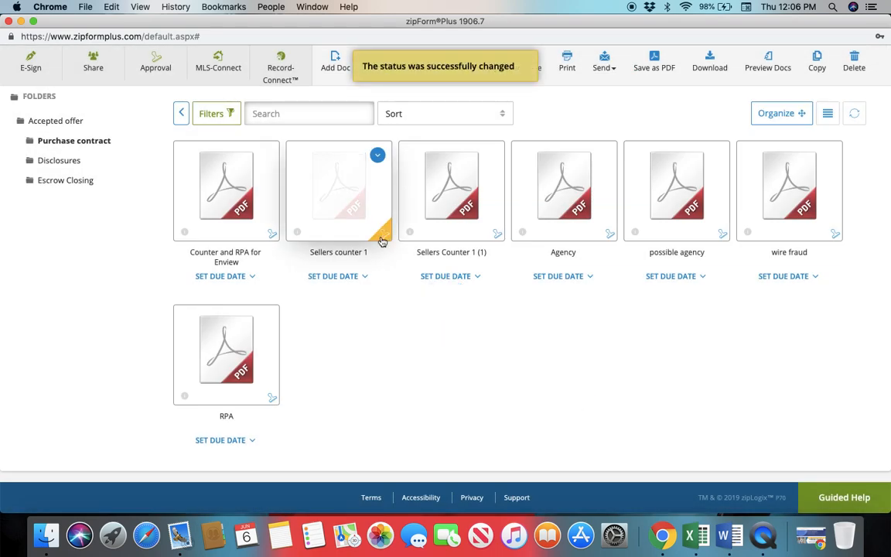
Change the approval stamp of the Sellers counter 1 document to Approved
{"action": "mouse_move", "coordinate": [382, 236]}
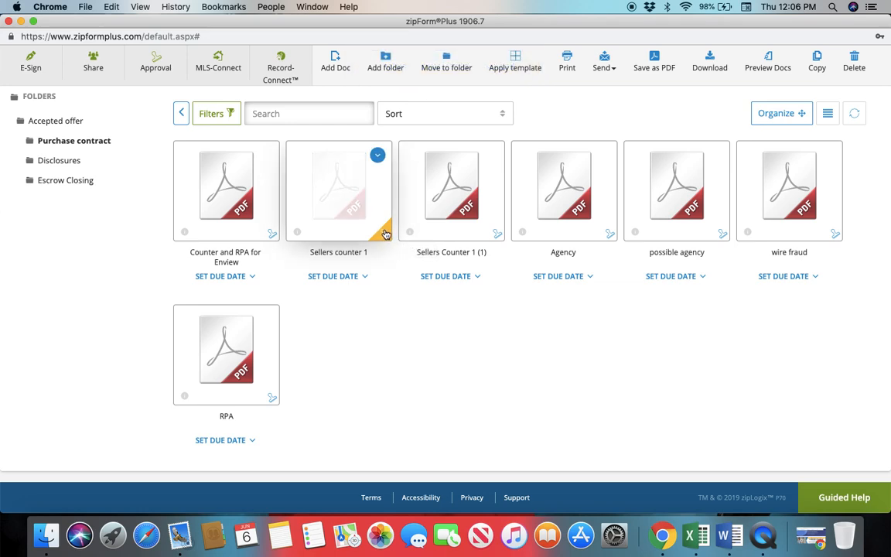
{"action": "left_click", "coordinate": [385, 234]}
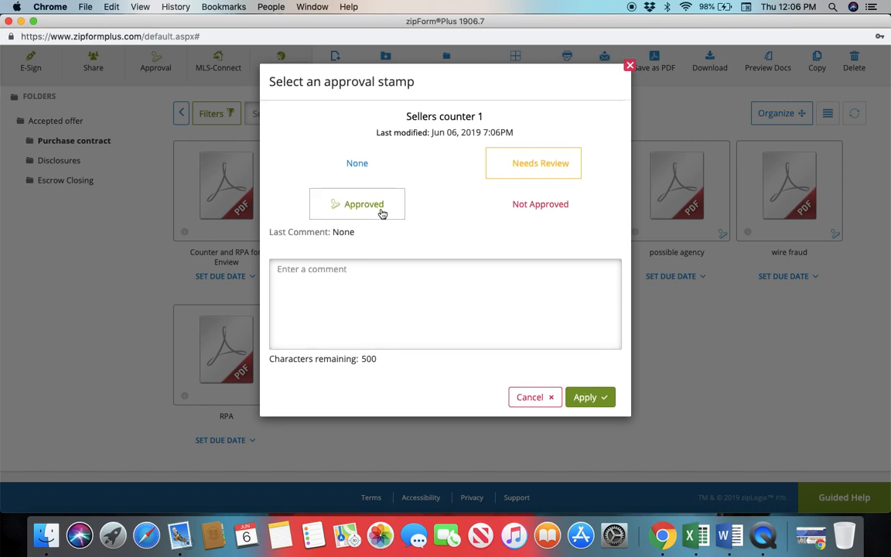
{"action": "left_click", "coordinate": [380, 207]}
{"action": "left_click", "coordinate": [587, 398]}
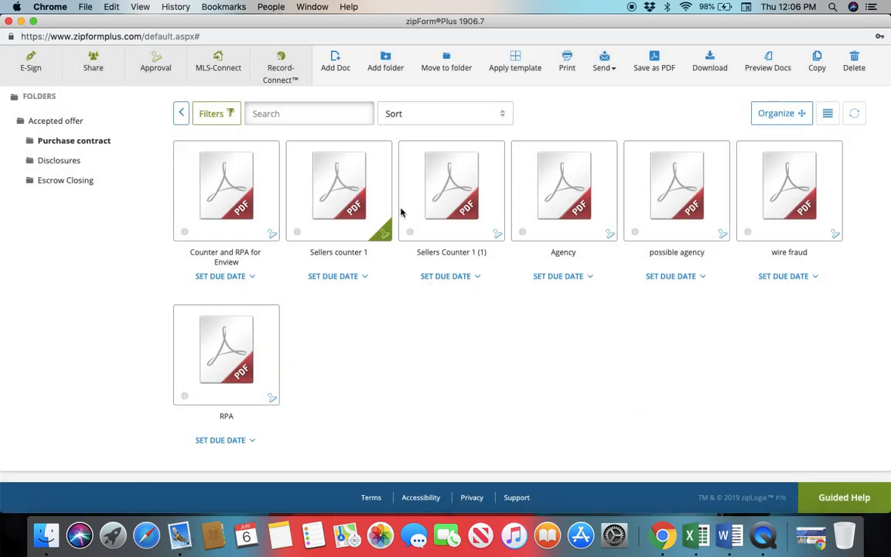
Change the approval stamp of the Sellers counter 1 document to Not Approved with the comment "Missing signature of seller"
{"action": "left_click", "coordinate": [385, 232]}
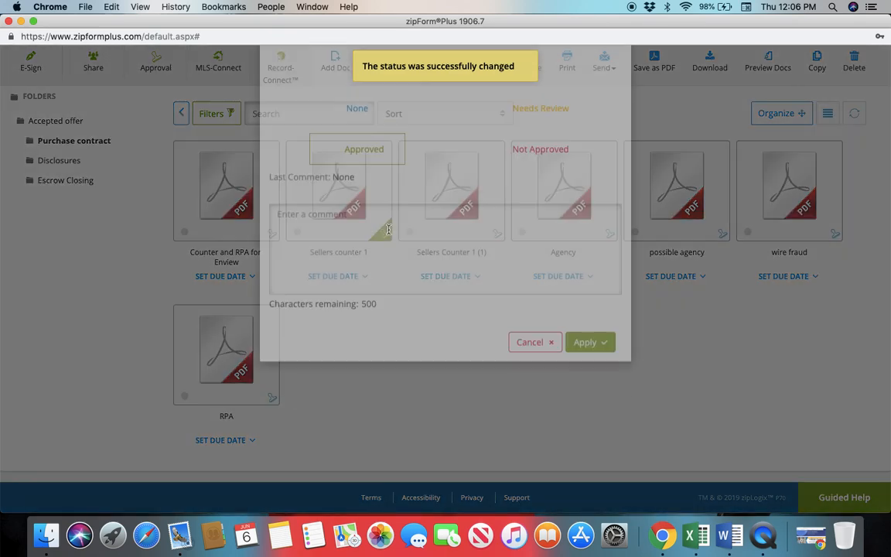
{"action": "left_click", "coordinate": [521, 207]}
{"action": "left_click", "coordinate": [454, 267]}
{"action": "type", "text": "Miss"}
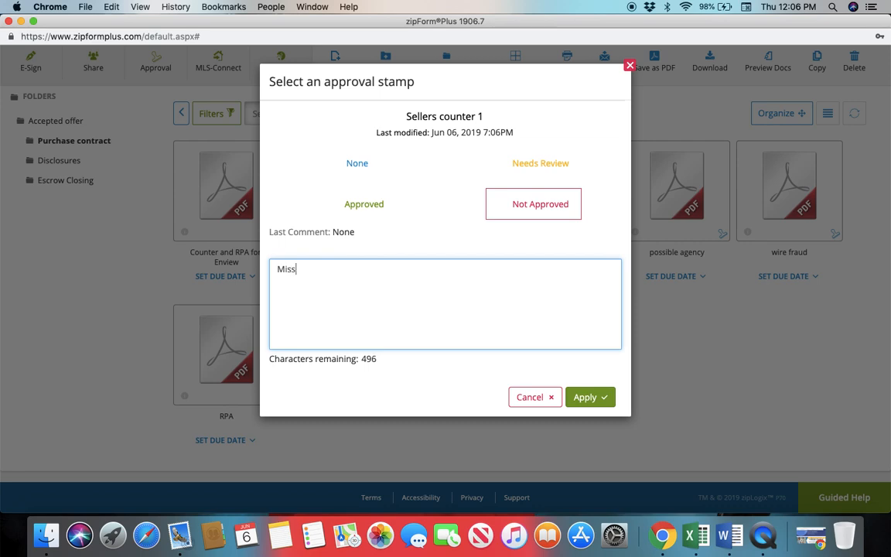
{"action": "type", "text": "ing signature of seller"}
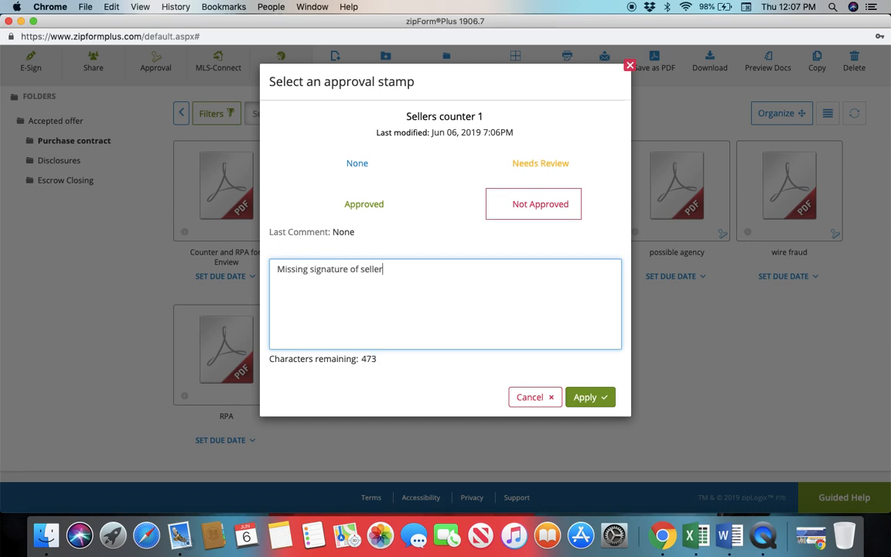
{"action": "left_click", "coordinate": [589, 397]}
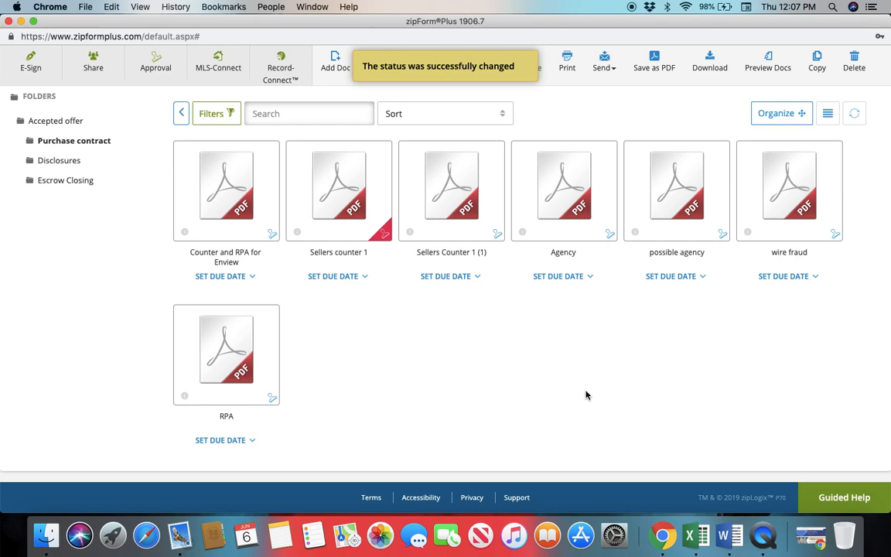
Set the approval stamp of the Sellers counter 1 document back to Approved
{"action": "left_click", "coordinate": [386, 236]}
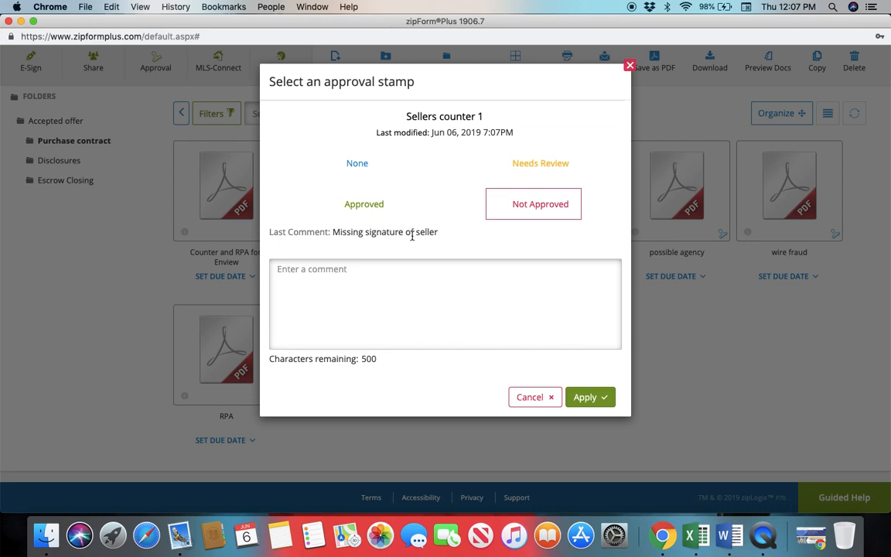
{"action": "left_click", "coordinate": [384, 210]}
{"action": "left_click", "coordinate": [590, 396]}
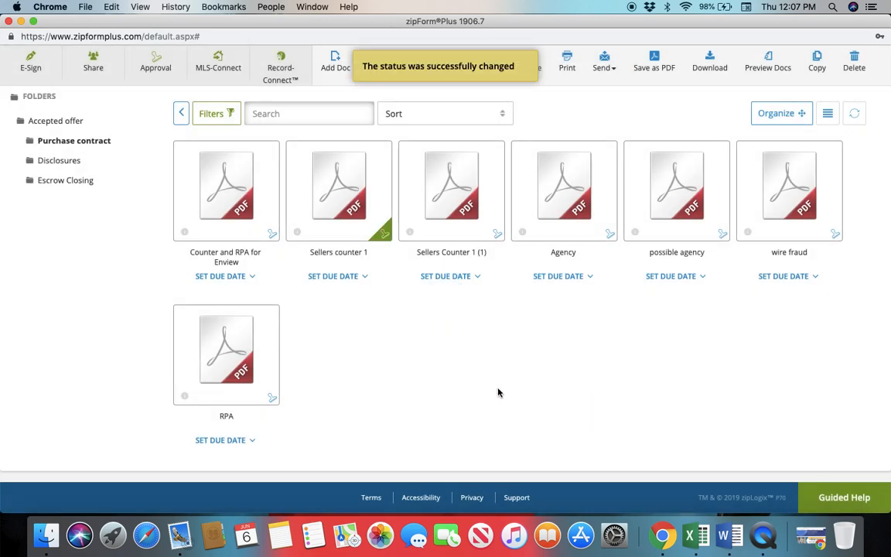
{"action": "left_click", "coordinate": [387, 236]}
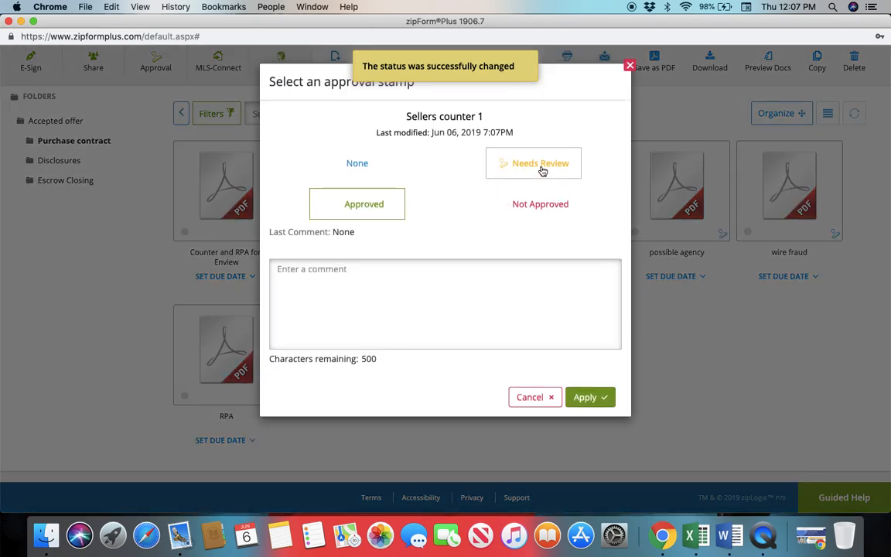
{"action": "left_click", "coordinate": [365, 211]}
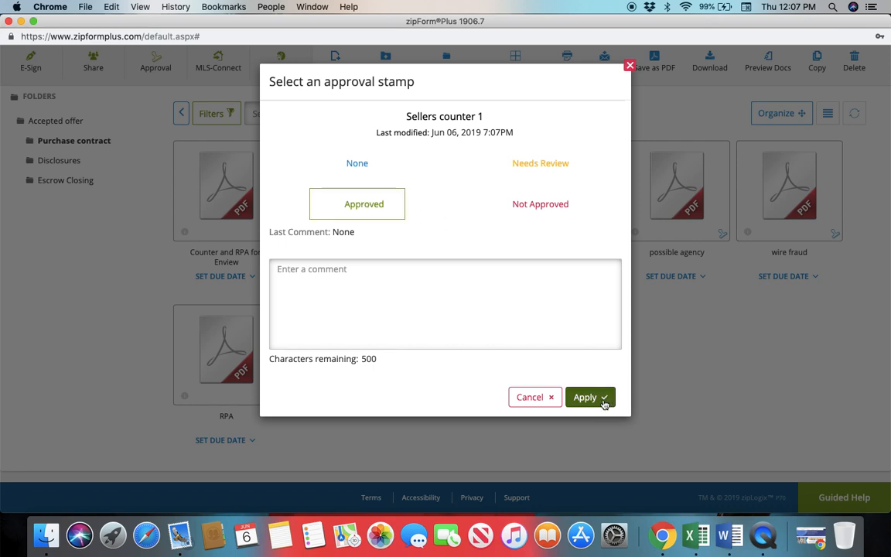
{"action": "left_click", "coordinate": [589, 398]}
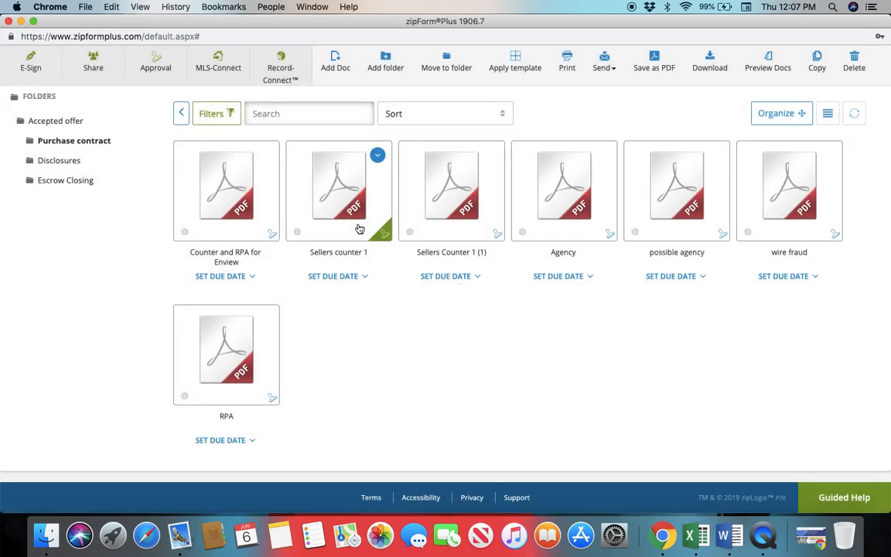
Go back to the Accepted offer folder and read through the broker zipform Advance 1 Professional Real Estate checklist
{"action": "scroll", "coordinate": [368, 407], "scroll_direction": "up", "scroll_amount": 3}
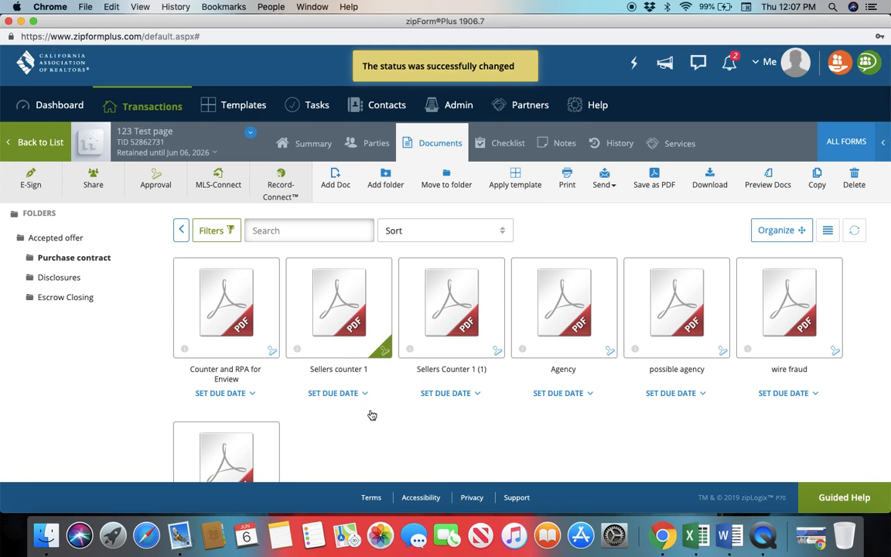
{"action": "left_click", "coordinate": [182, 230]}
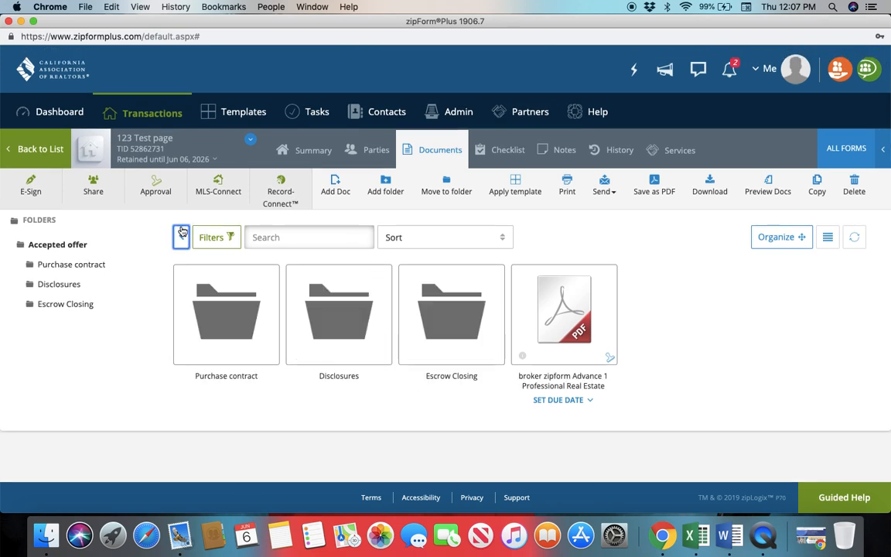
{"action": "left_click", "coordinate": [570, 320]}
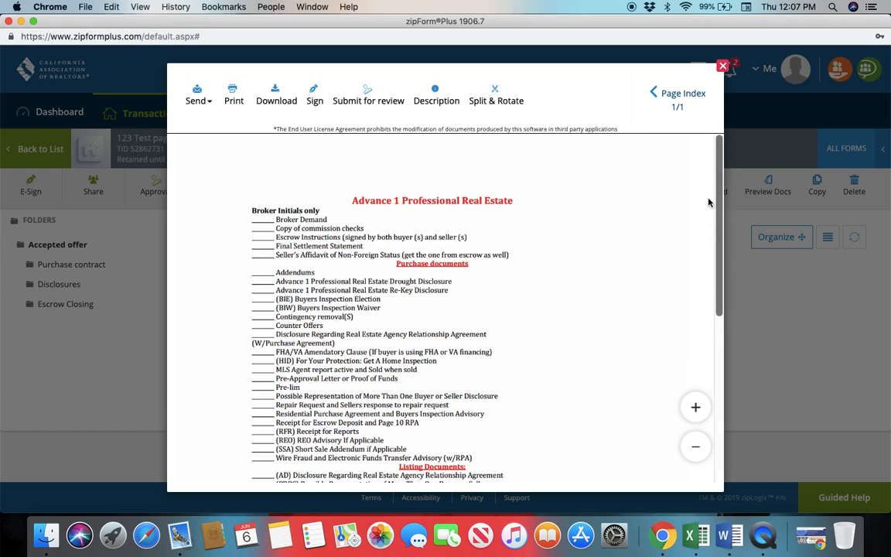
{"action": "left_click_drag", "start_coordinate": [722, 197], "coordinate": [716, 370]}
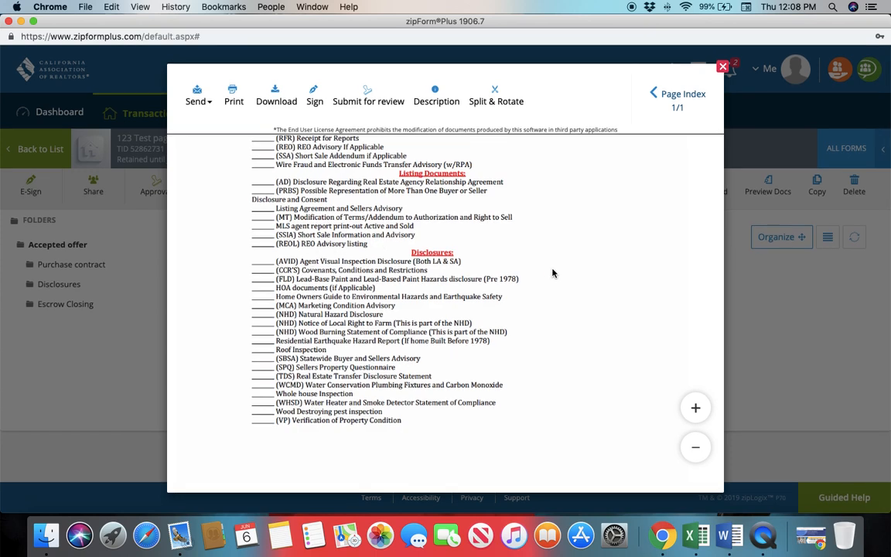
{"action": "left_click", "coordinate": [723, 70]}
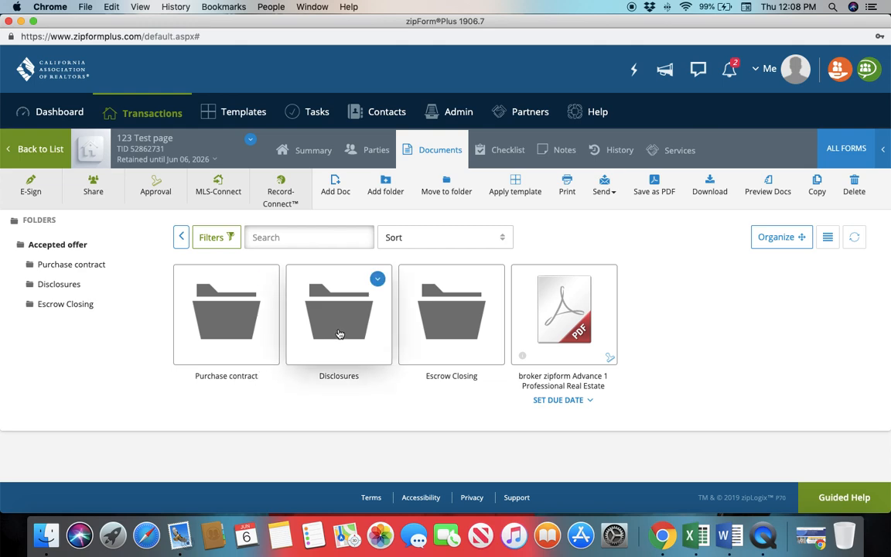
Look into the Disclosures and Escrow Closing subfolders of the Accepted offer folder
{"action": "double_click", "coordinate": [339, 333]}
{"action": "left_click", "coordinate": [184, 240]}
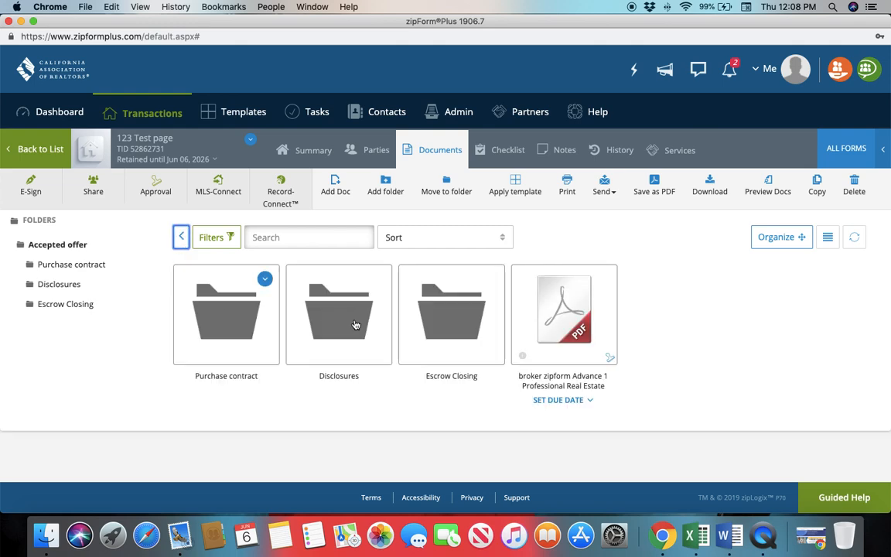
{"action": "double_click", "coordinate": [438, 337]}
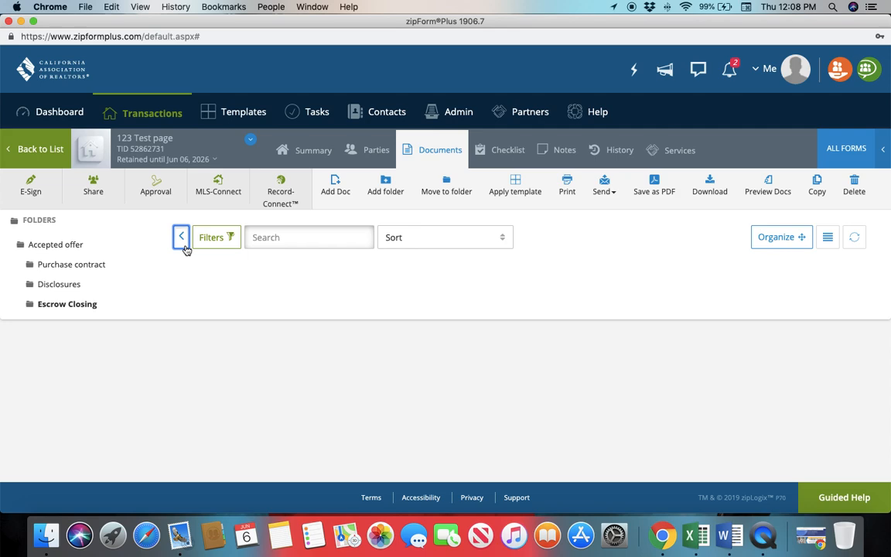
{"action": "left_click", "coordinate": [180, 236]}
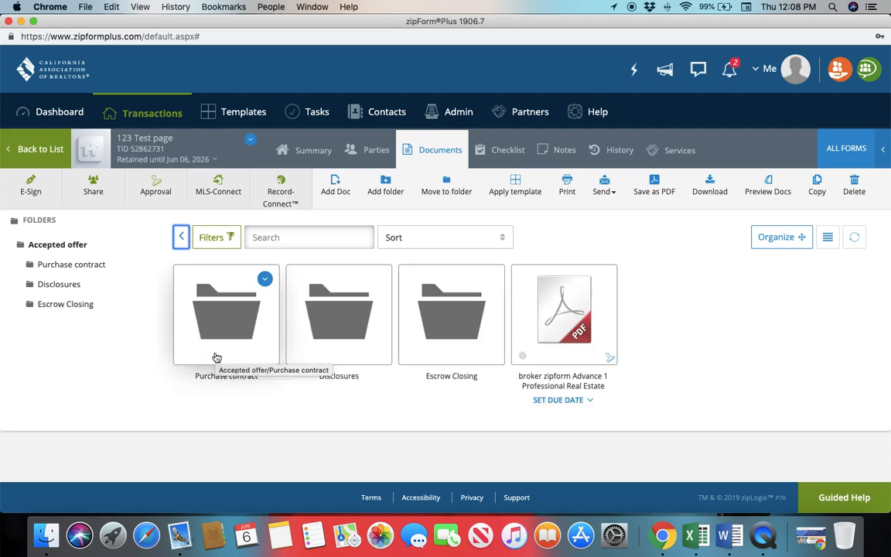
{"action": "double_click", "coordinate": [341, 325]}
{"action": "left_click", "coordinate": [181, 237]}
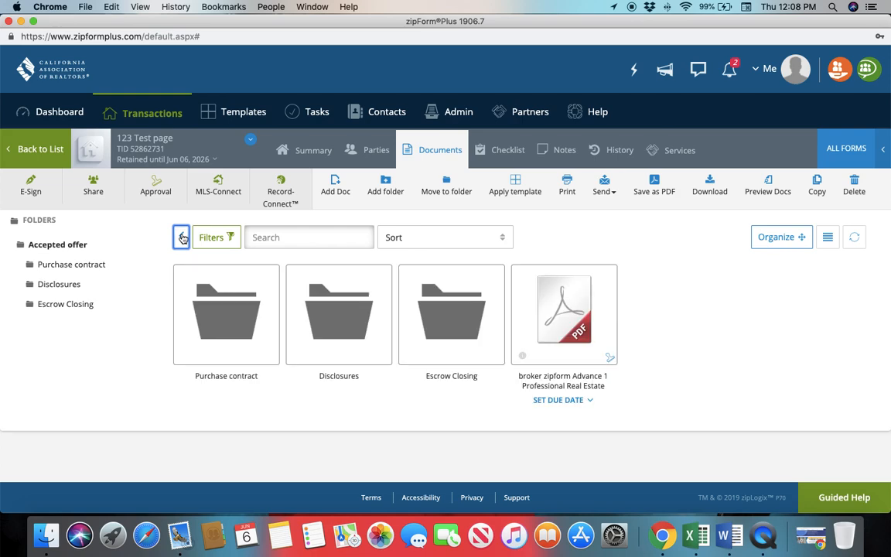
Start adding a document to the Disclosures folder and browse Dropbox to the property's folder under Public and Sellers
{"action": "double_click", "coordinate": [341, 326]}
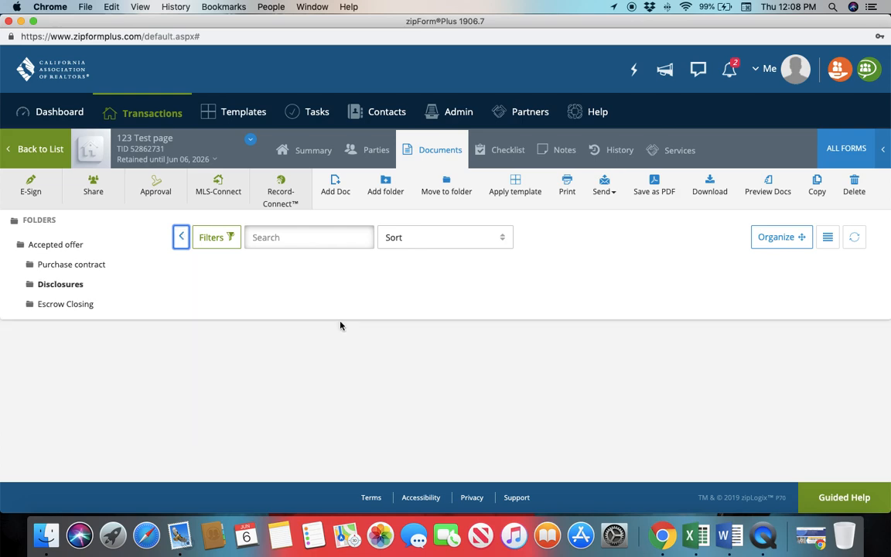
{"action": "left_click", "coordinate": [335, 184]}
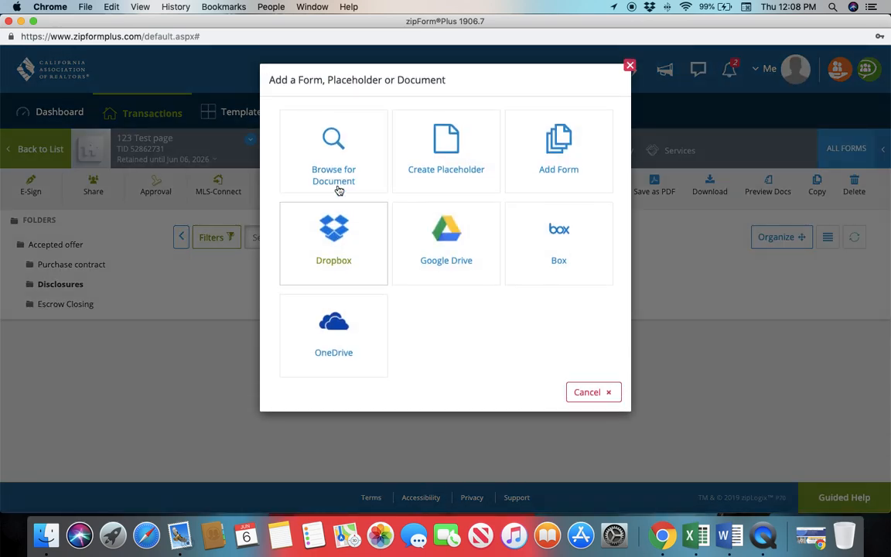
{"action": "left_click", "coordinate": [340, 161]}
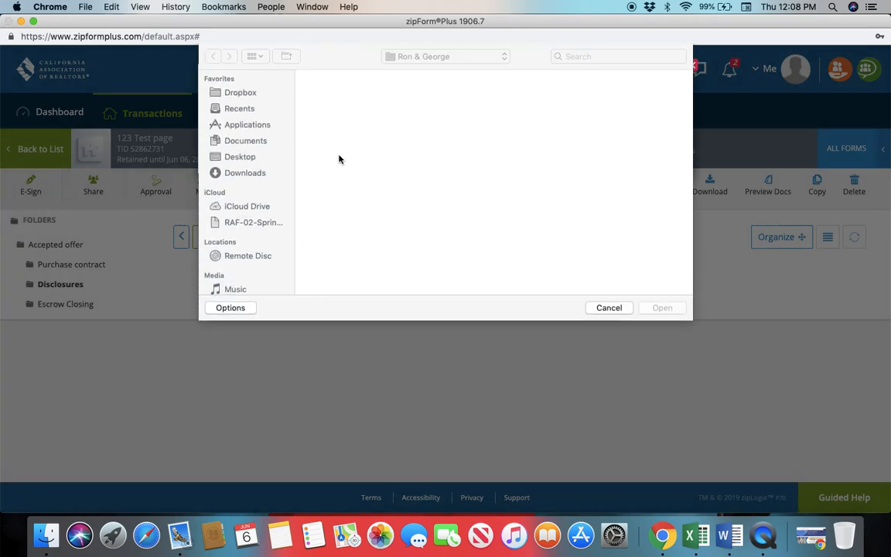
{"action": "left_click", "coordinate": [232, 91]}
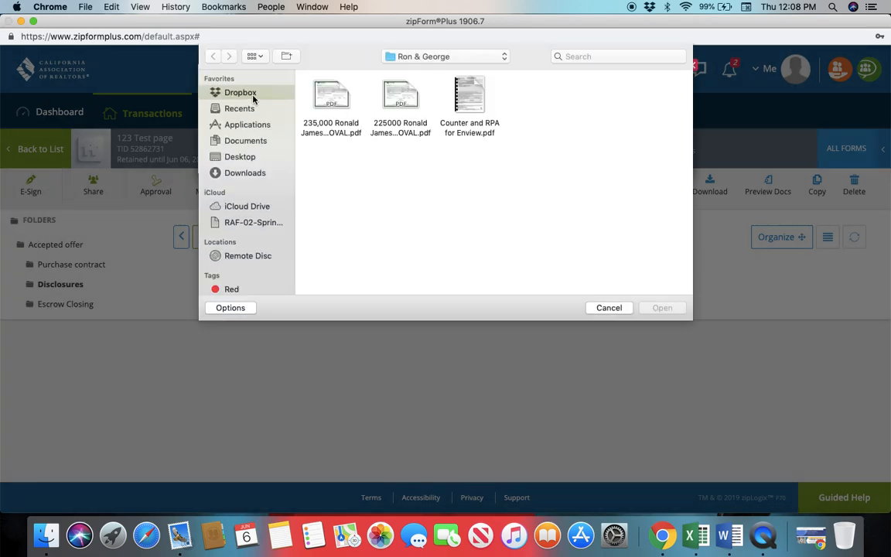
{"action": "scroll", "coordinate": [387, 201], "scroll_direction": "down", "scroll_amount": 10}
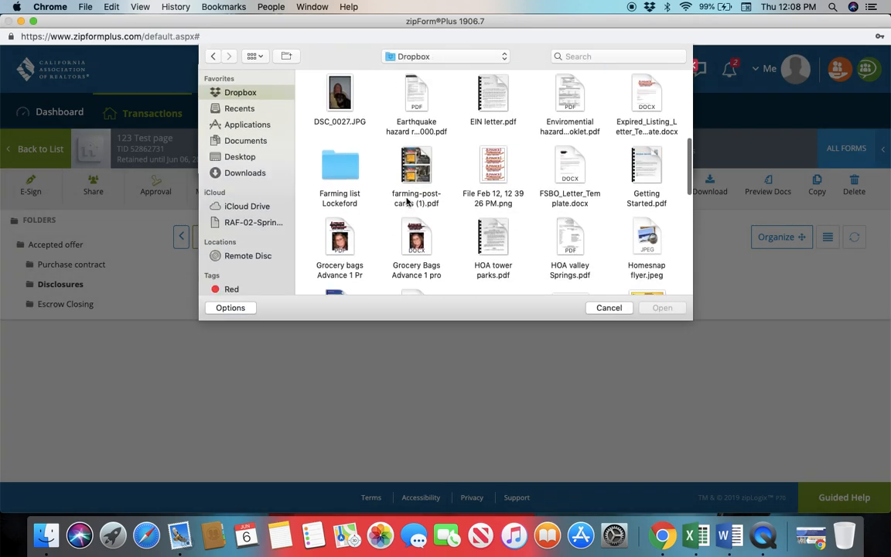
{"action": "scroll", "coordinate": [402, 232], "scroll_direction": "down", "scroll_amount": 8}
{"action": "left_click", "coordinate": [349, 242]}
{"action": "double_click", "coordinate": [348, 242]}
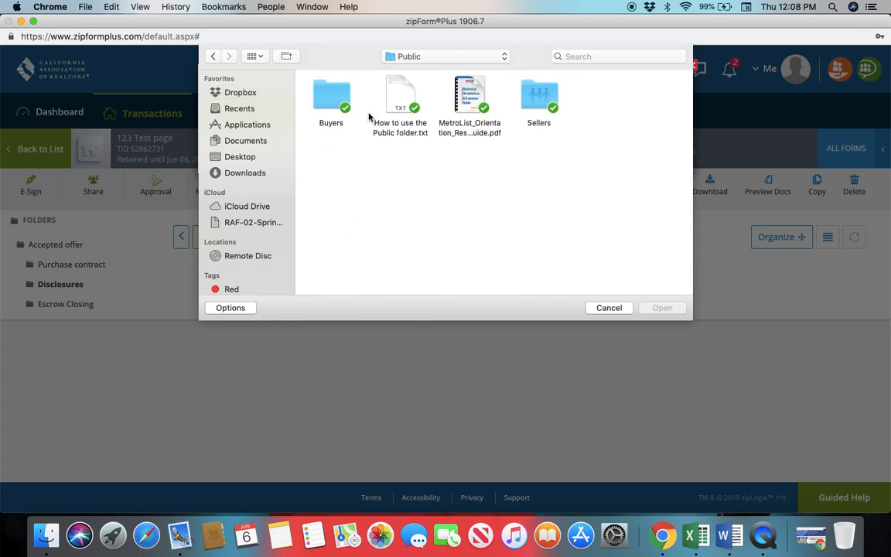
{"action": "double_click", "coordinate": [539, 97]}
{"action": "left_click", "coordinate": [414, 179]}
{"action": "double_click", "coordinate": [414, 179]}
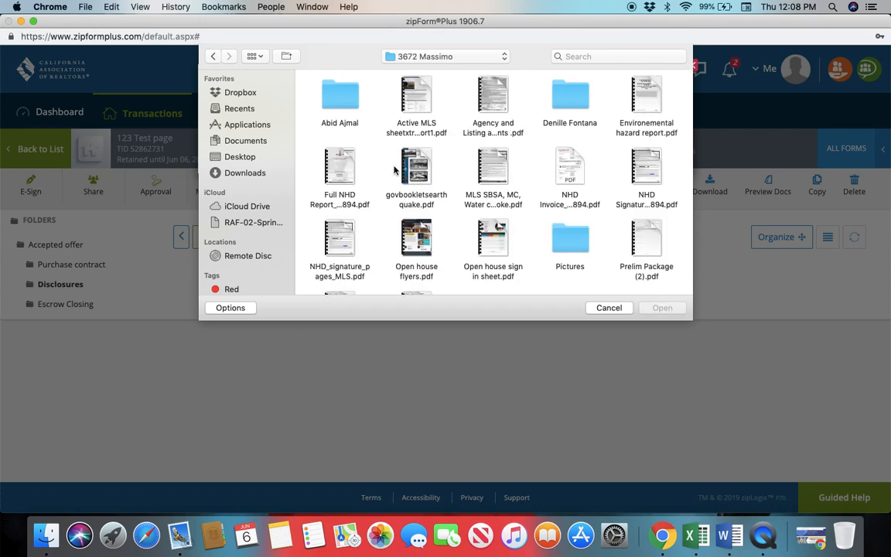
Upload the NHD SignaturePages PDF to the Disclosures folder, keeping its default display name
{"action": "left_click", "coordinate": [344, 167]}
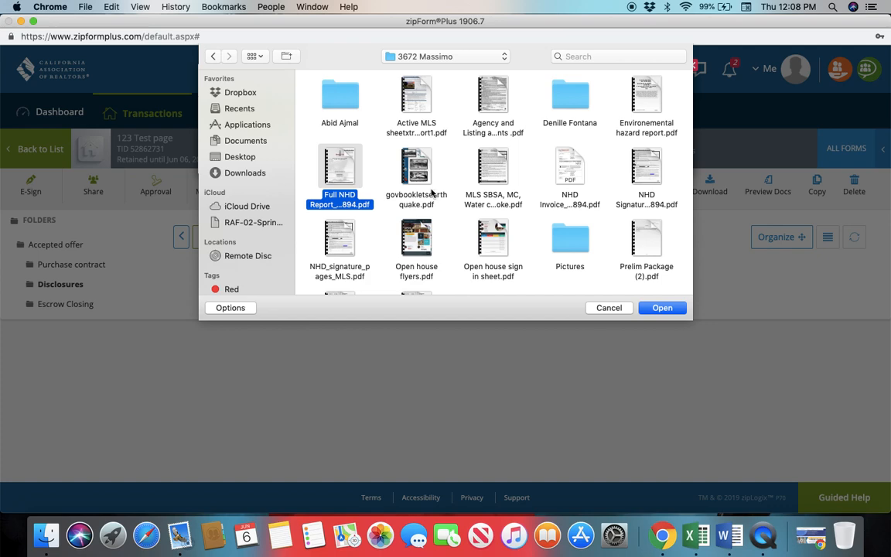
{"action": "left_click", "coordinate": [646, 162]}
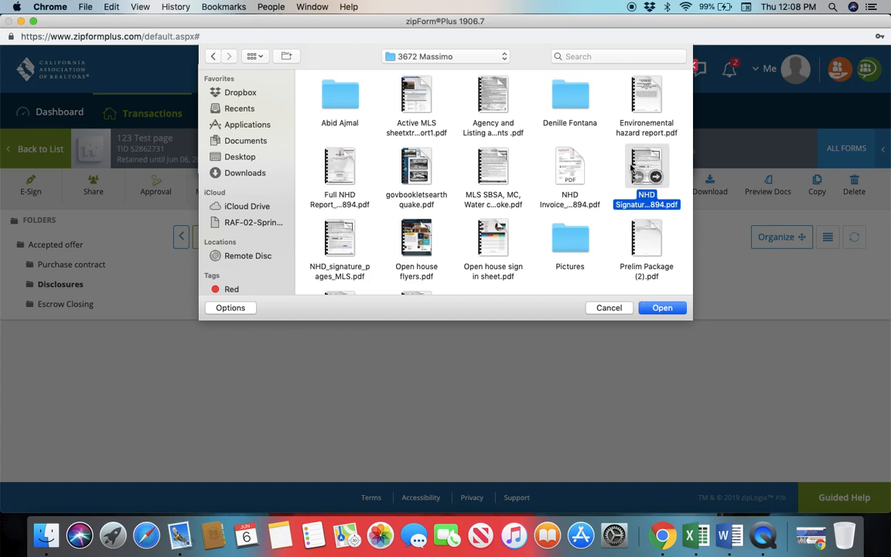
{"action": "left_click", "coordinate": [663, 308]}
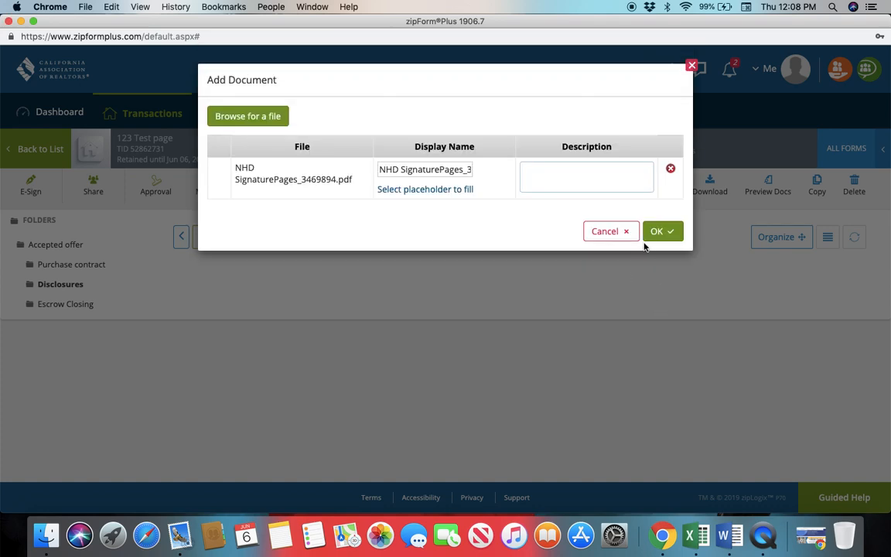
{"action": "left_click", "coordinate": [662, 232]}
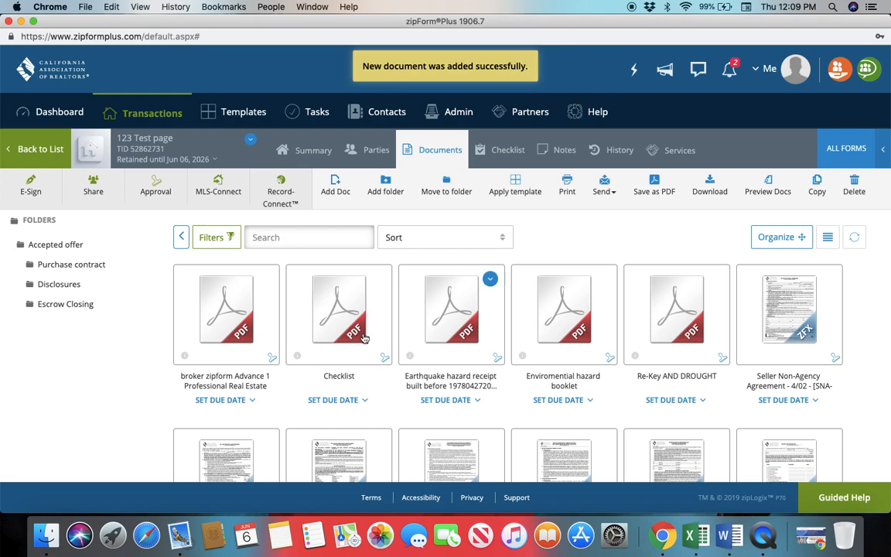
Open the Disclosures subfolder of the Accepted offer folder
{"action": "scroll", "coordinate": [580, 425], "scroll_direction": "down", "scroll_amount": 2}
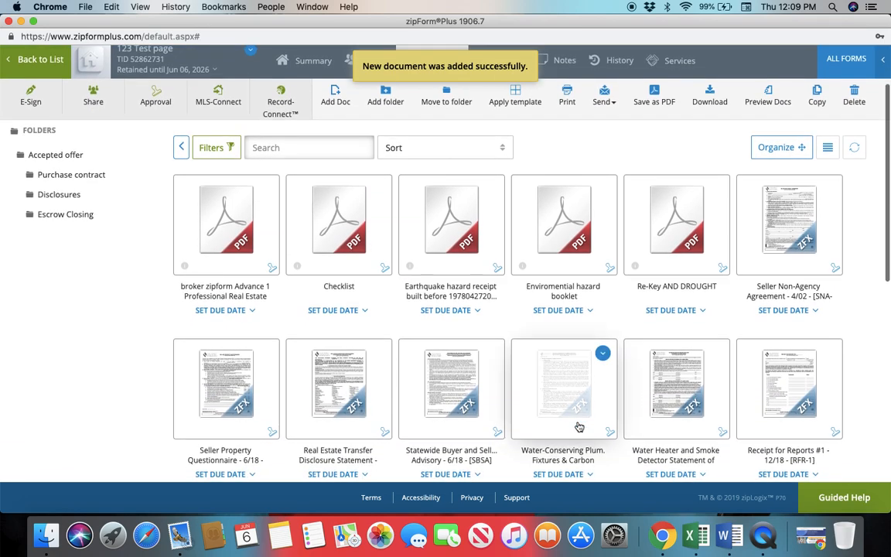
{"action": "scroll", "coordinate": [579, 425], "scroll_direction": "down", "scroll_amount": 8}
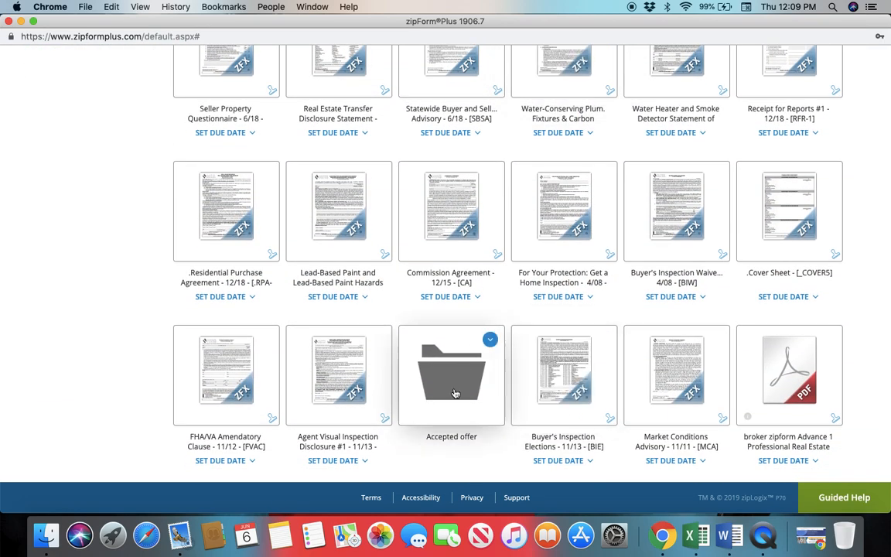
{"action": "left_click", "coordinate": [454, 375]}
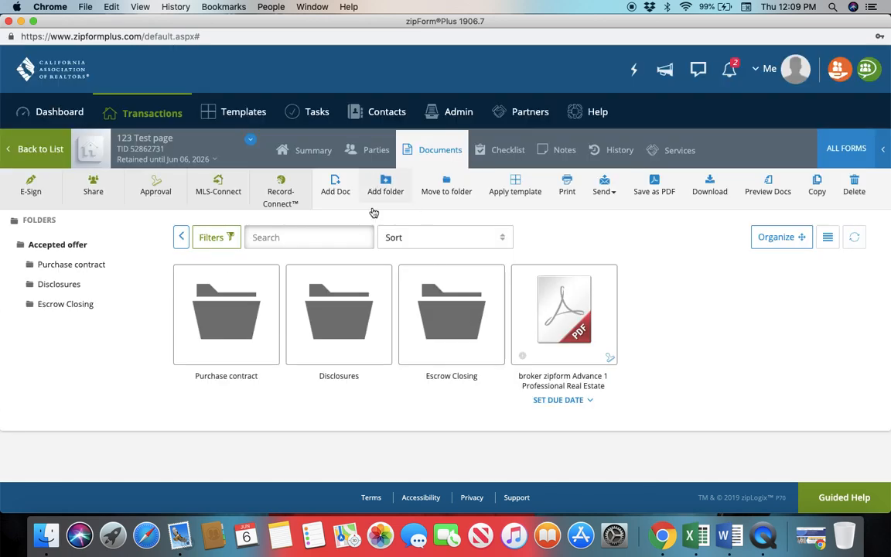
{"action": "left_click", "coordinate": [337, 323]}
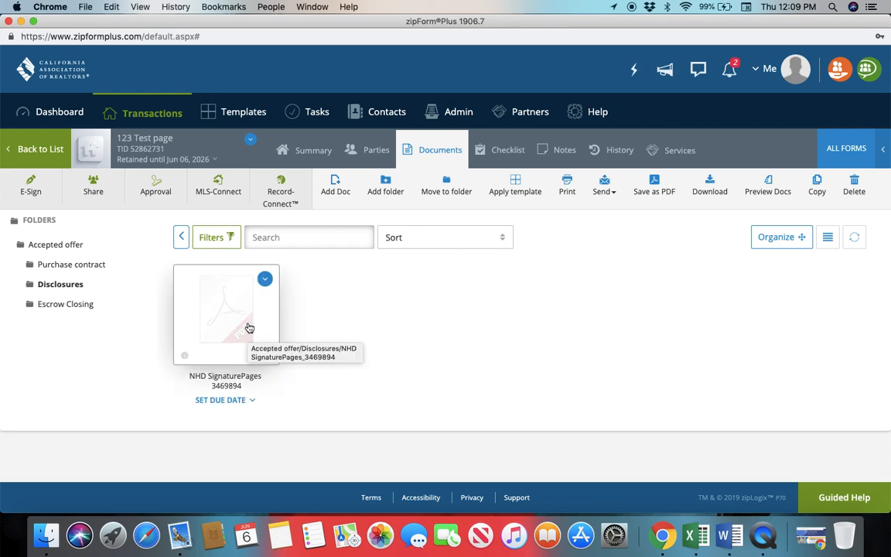
Try the Needs Review approval stamp on the NHD SignaturePages document and cancel without applying it
{"action": "left_click", "coordinate": [273, 360]}
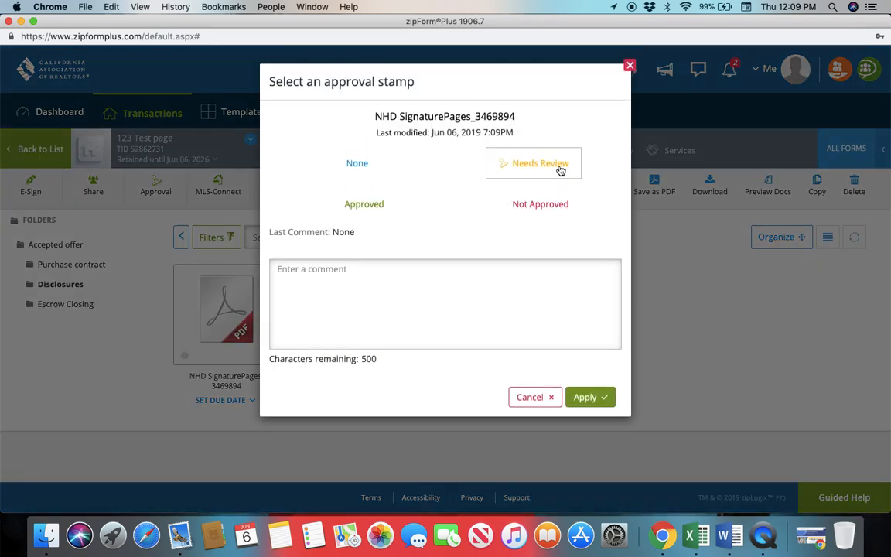
{"action": "left_click", "coordinate": [559, 167]}
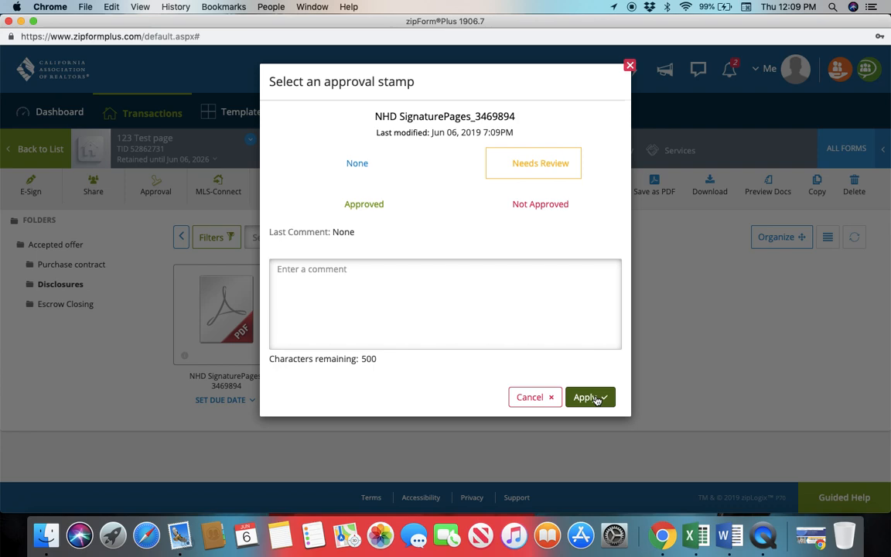
{"action": "left_click", "coordinate": [544, 400]}
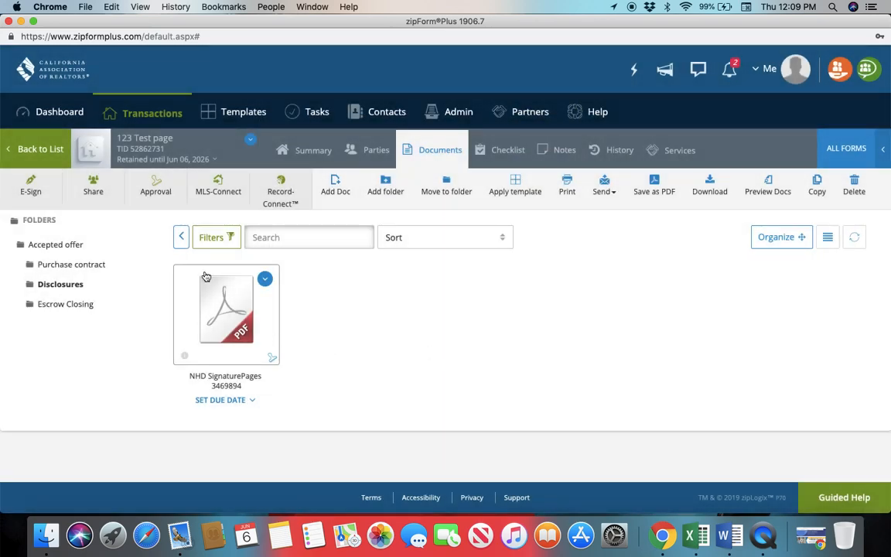
Return to the transaction's main document list, look into the Accepted offer folder and go back to the main list
{"action": "left_click", "coordinate": [181, 242]}
{"action": "left_click", "coordinate": [180, 239]}
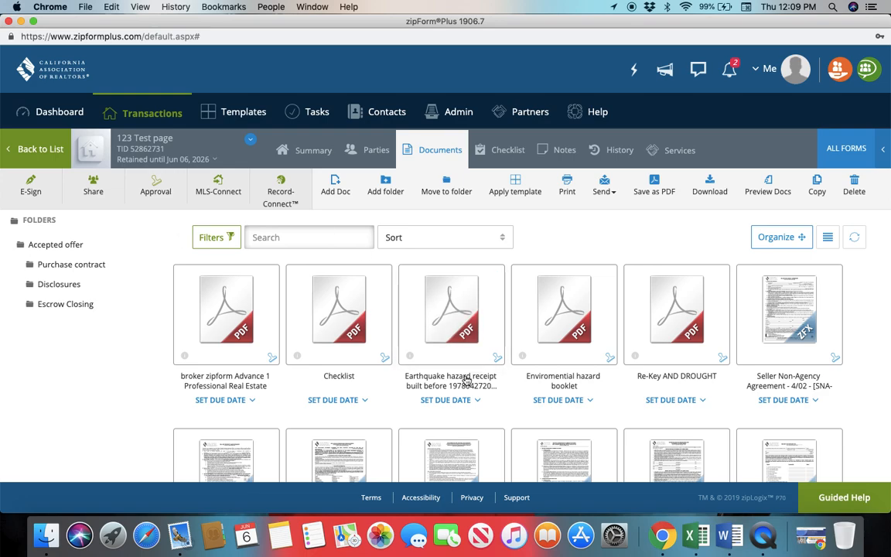
{"action": "scroll", "coordinate": [457, 380], "scroll_direction": "down", "scroll_amount": 5}
{"action": "scroll", "coordinate": [465, 372], "scroll_direction": "down", "scroll_amount": 2}
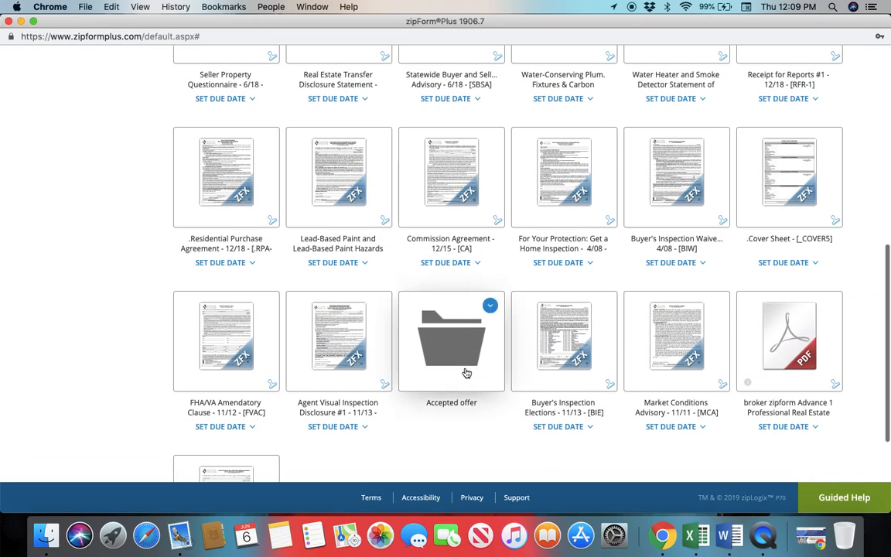
{"action": "left_click", "coordinate": [465, 371]}
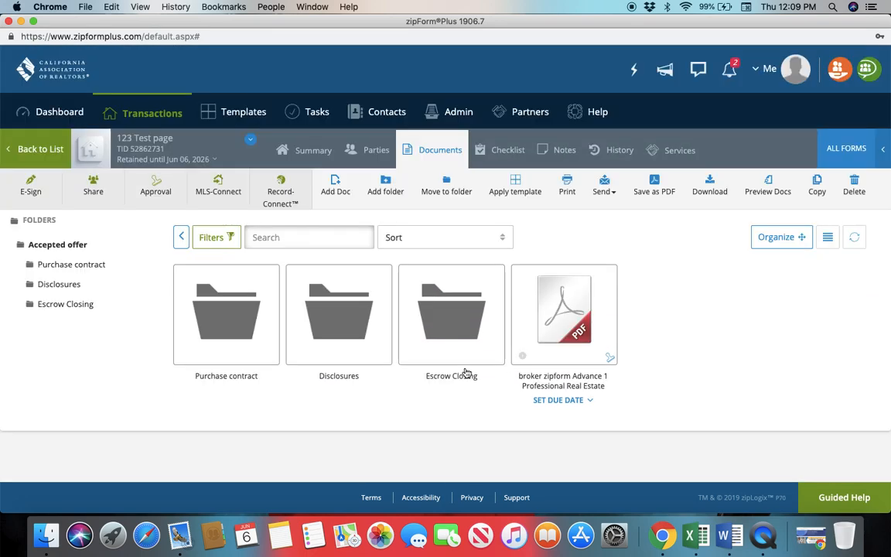
{"action": "left_click", "coordinate": [179, 242]}
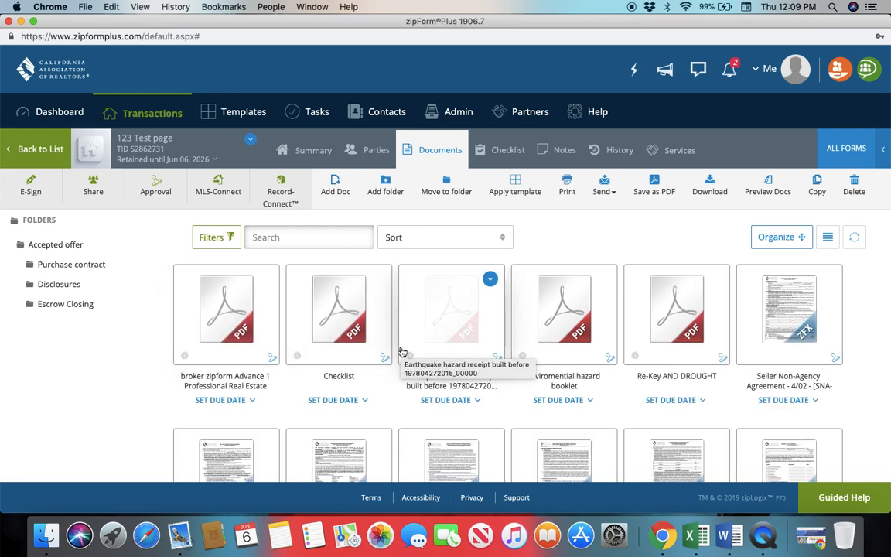
Create a new folder named "First offer" at the main level of the transaction's documents
{"action": "left_click", "coordinate": [395, 195]}
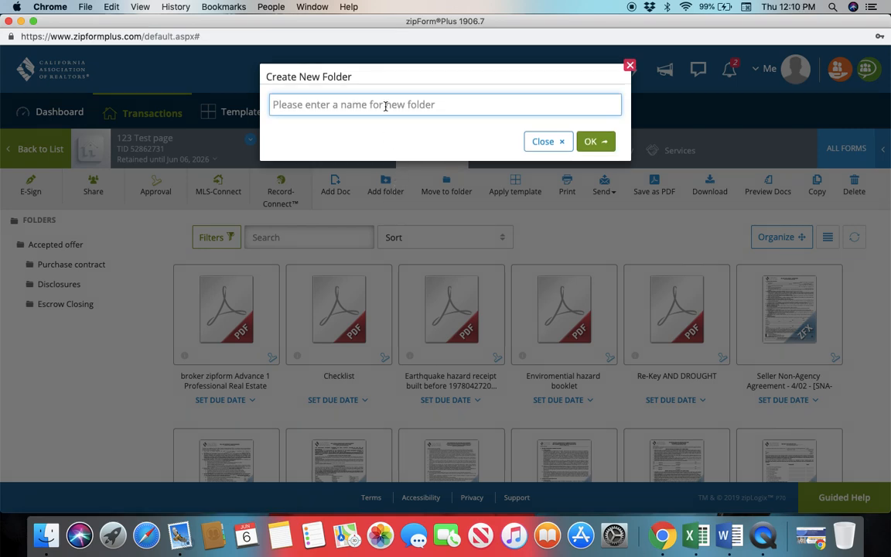
{"action": "type", "text": "First offer"}
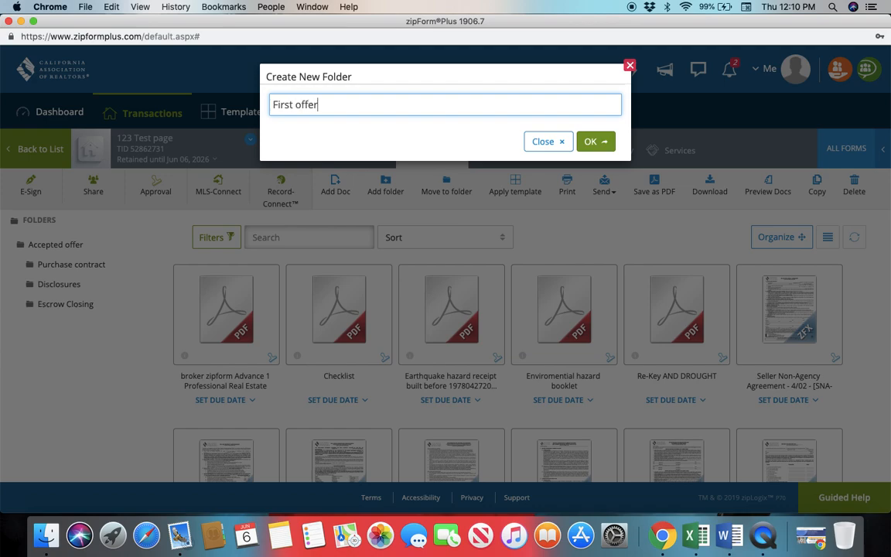
{"action": "left_click", "coordinate": [594, 141]}
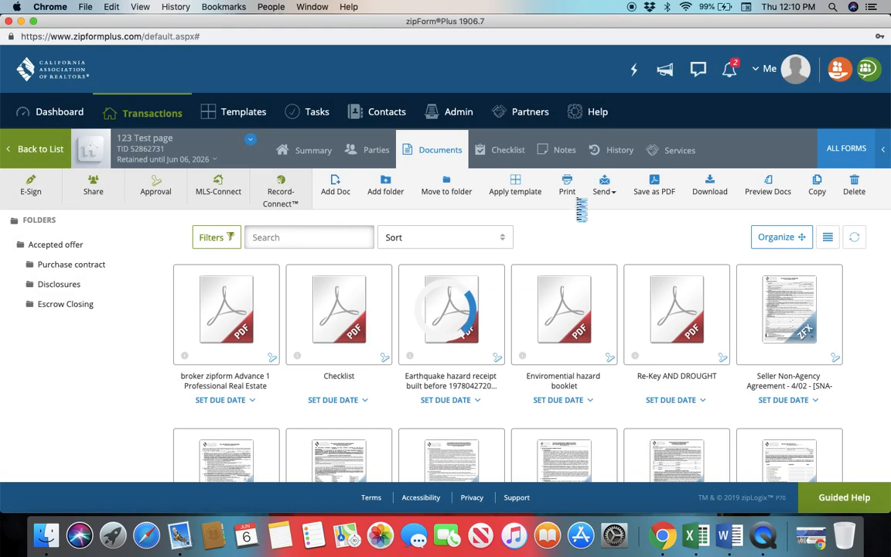
Look into the First offer folder and return to the main document list
{"action": "scroll", "coordinate": [503, 366], "scroll_direction": "down", "scroll_amount": 6}
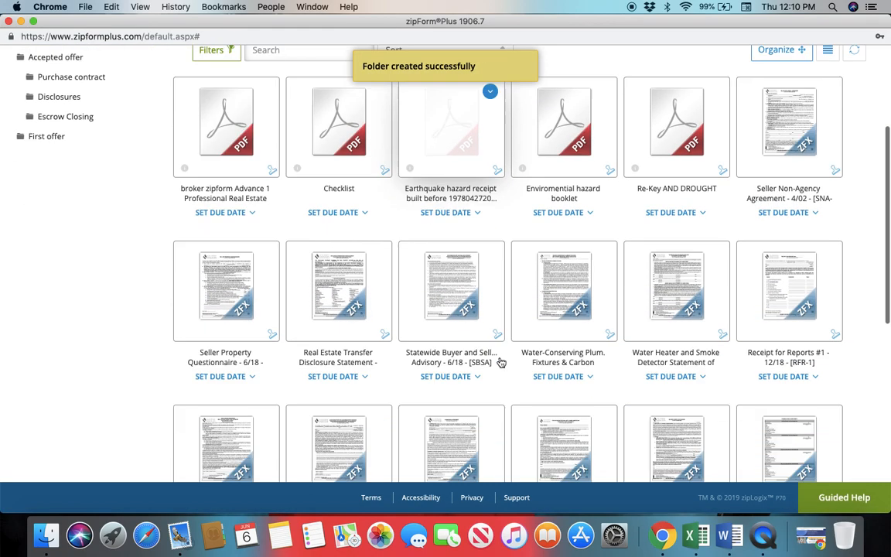
{"action": "scroll", "coordinate": [501, 363], "scroll_direction": "down", "scroll_amount": 3}
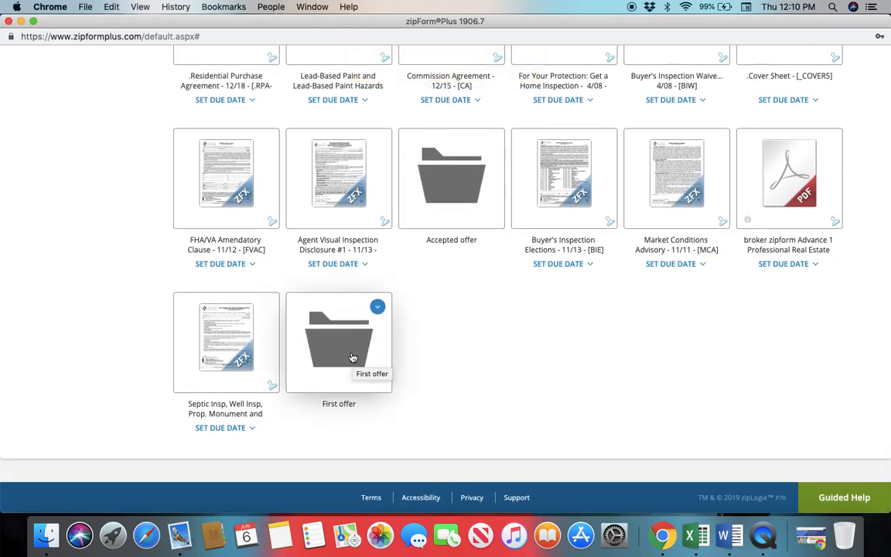
{"action": "double_click", "coordinate": [353, 359]}
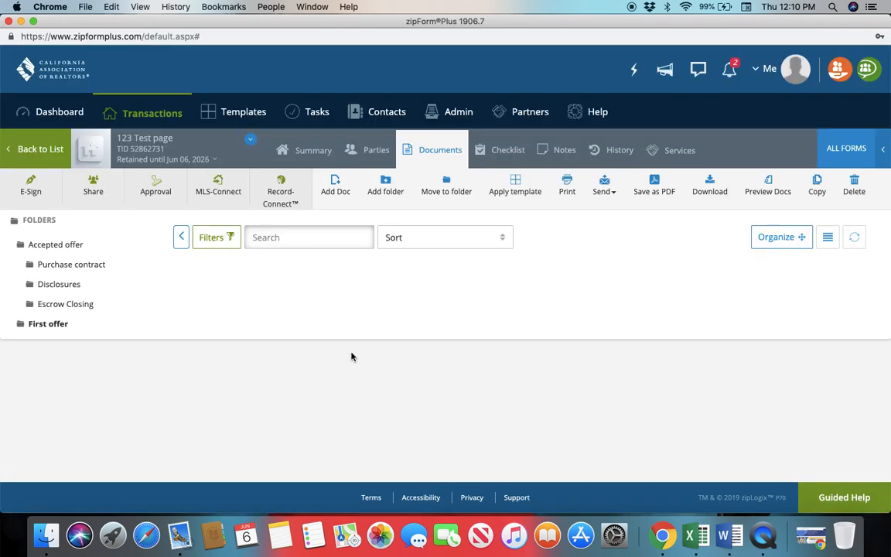
{"action": "left_click", "coordinate": [180, 239]}
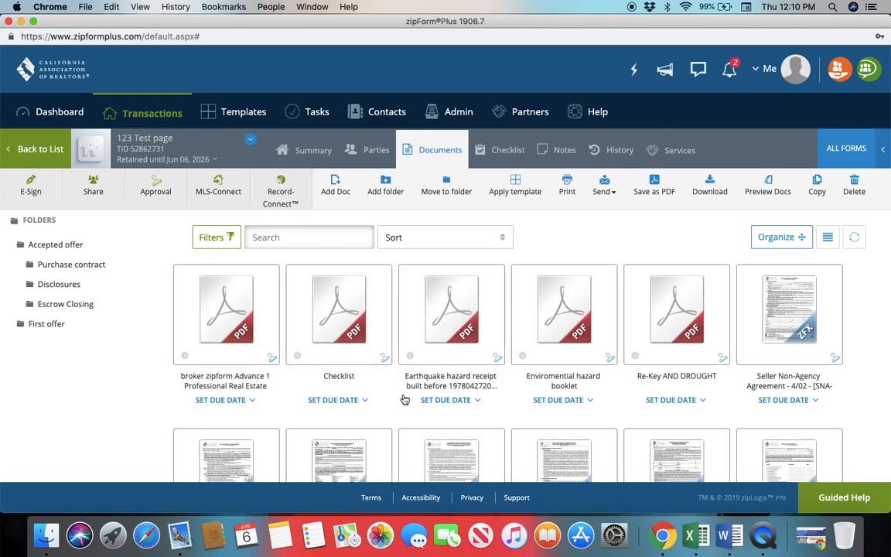
Review the folders and loose forms in the main document list, view the Accepted offer folder's contents and return
{"action": "scroll", "coordinate": [404, 399], "scroll_direction": "down", "scroll_amount": 10}
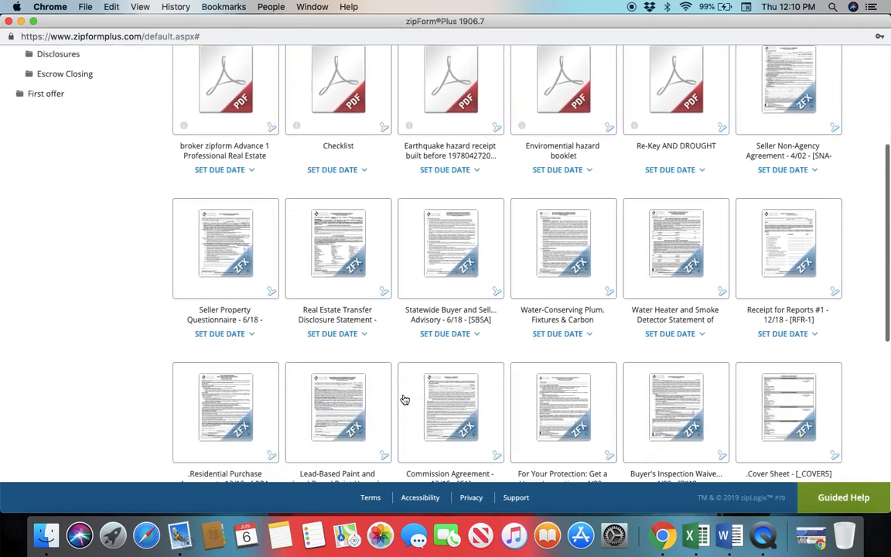
{"action": "scroll", "coordinate": [404, 399], "scroll_direction": "down", "scroll_amount": 5}
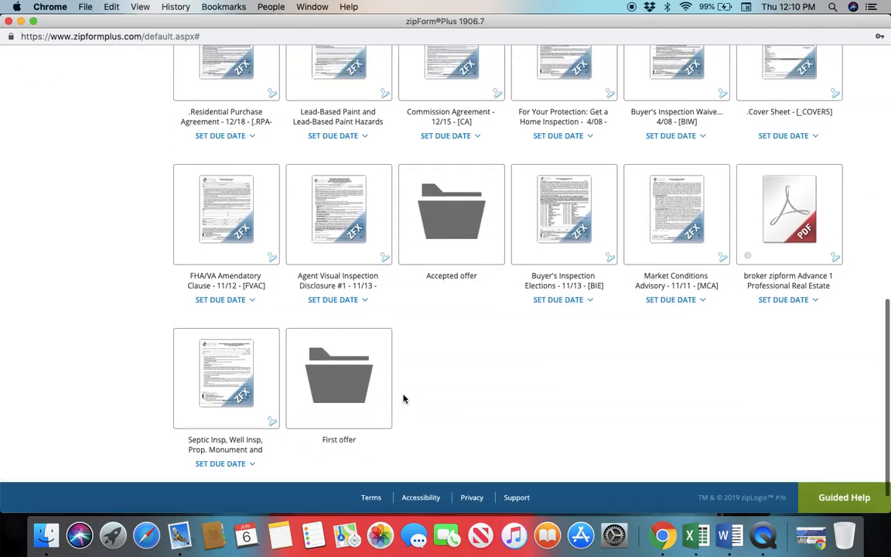
{"action": "scroll", "coordinate": [404, 399], "scroll_direction": "up", "scroll_amount": 15}
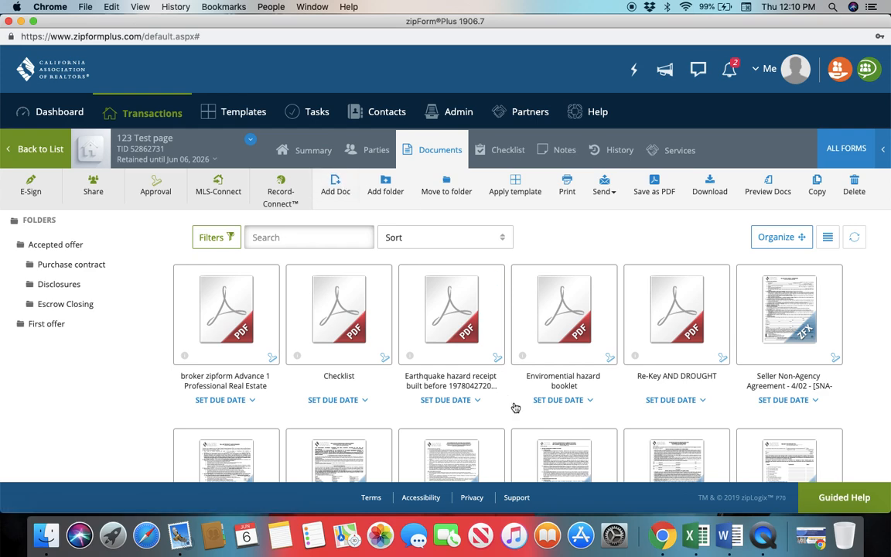
{"action": "scroll", "coordinate": [516, 408], "scroll_direction": "down", "scroll_amount": 10}
{"action": "left_click_drag", "start_coordinate": [822, 244], "coordinate": [794, 244]}
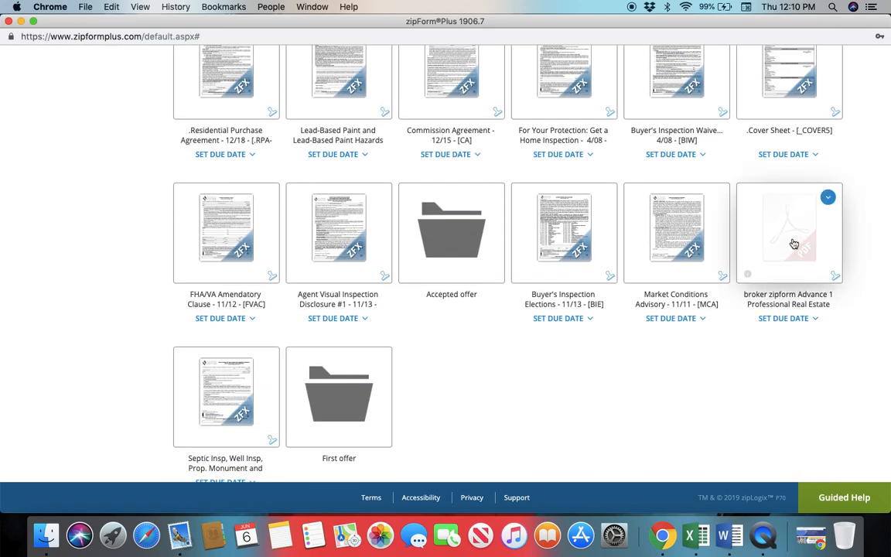
{"action": "left_click", "coordinate": [467, 248]}
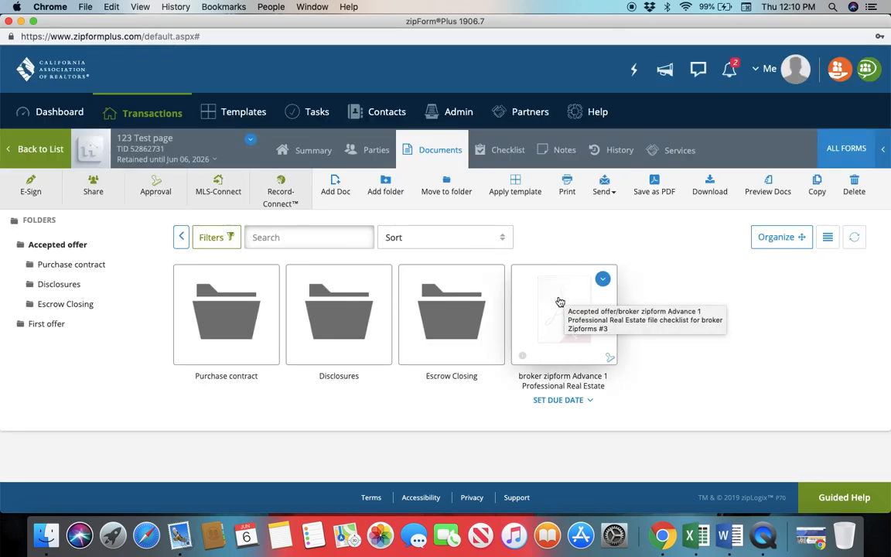
{"action": "left_click", "coordinate": [181, 237]}
Sort the transaction's documents by Name A-Z
{"action": "scroll", "coordinate": [527, 390], "scroll_direction": "down", "scroll_amount": 5}
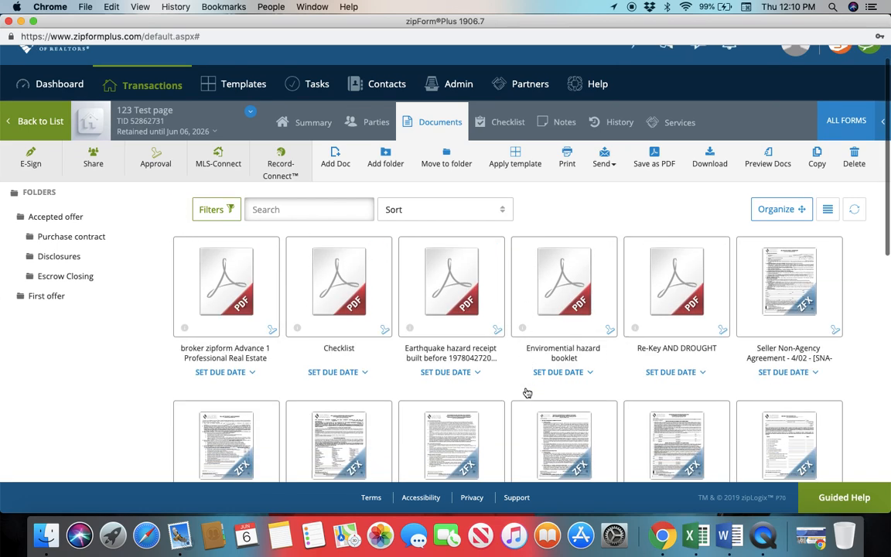
{"action": "left_click", "coordinate": [438, 61]}
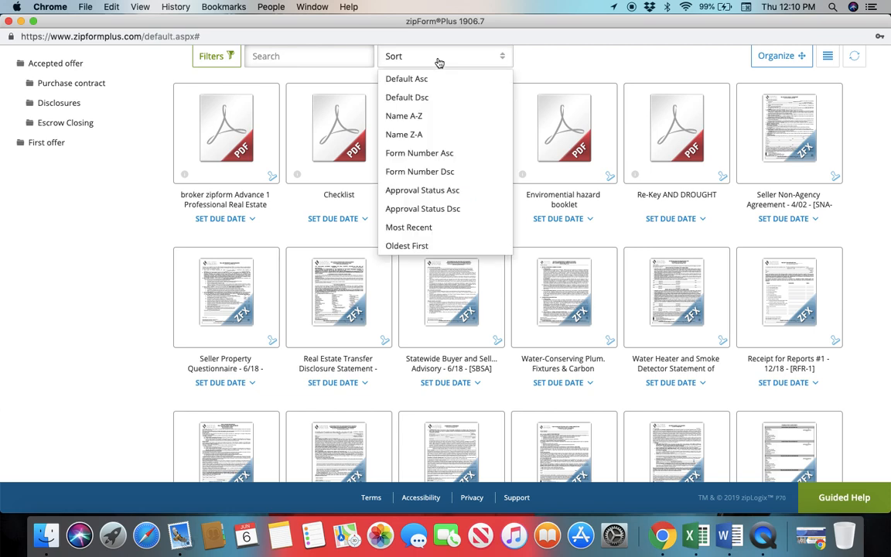
{"action": "left_click", "coordinate": [418, 115]}
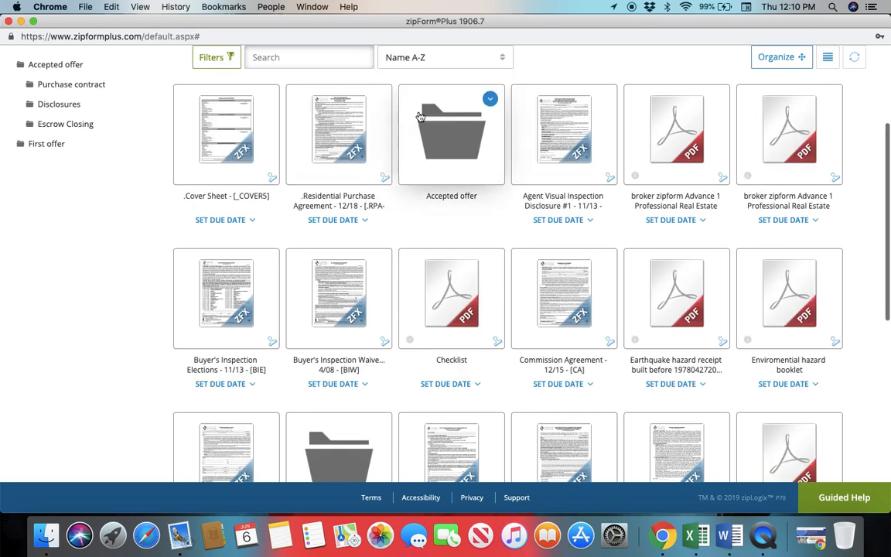
{"action": "scroll", "coordinate": [447, 159], "scroll_direction": "up", "scroll_amount": 3}
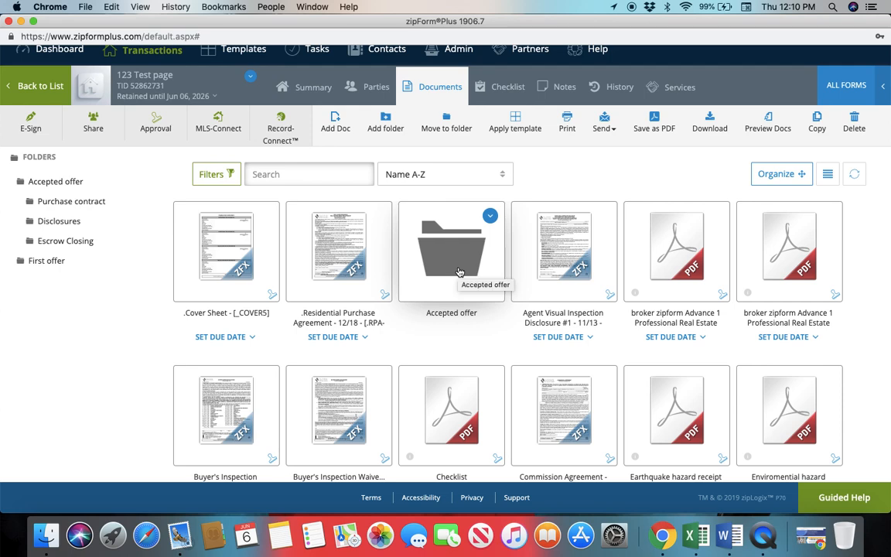
Search the documents for "acce", clear the search and leave the opened agency disclosure form to return to the document list
{"action": "left_click", "coordinate": [303, 175]}
{"action": "type", "text": "acce"}
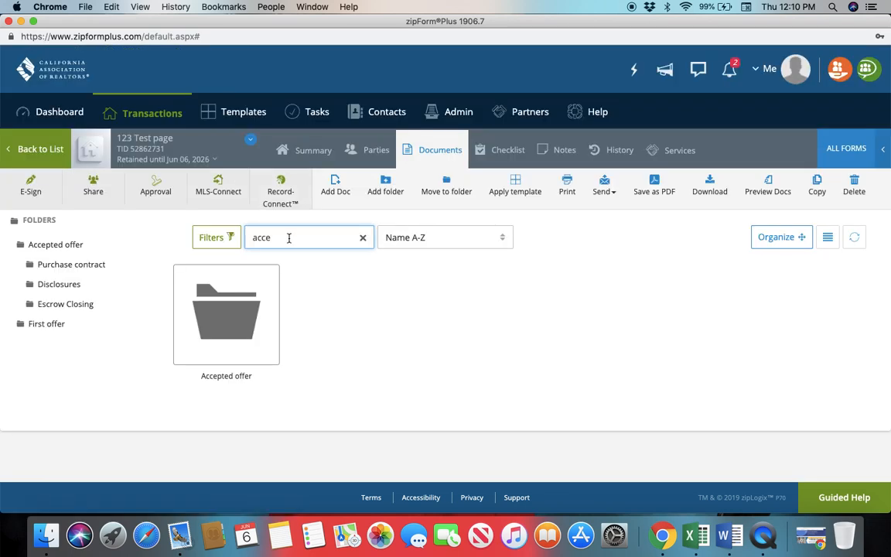
{"action": "mouse_move", "coordinate": [226, 326]}
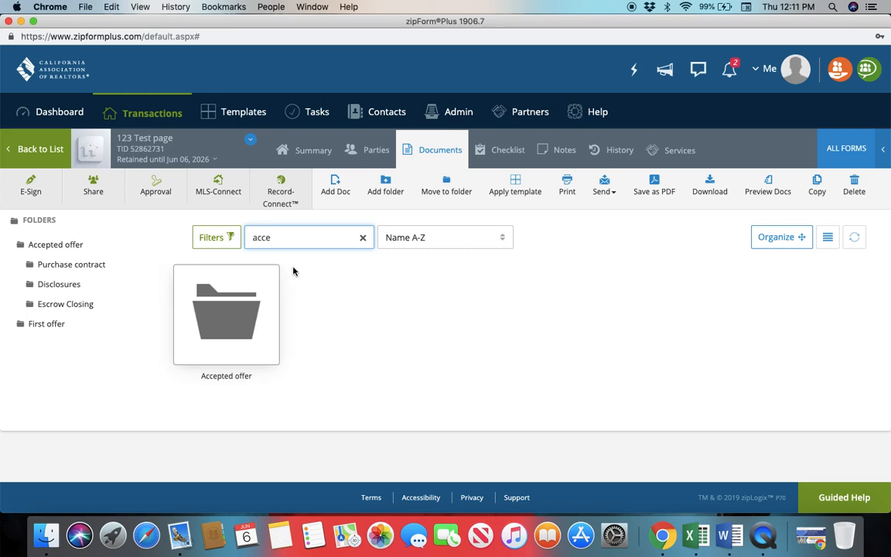
{"action": "key", "text": "BackSpace"}
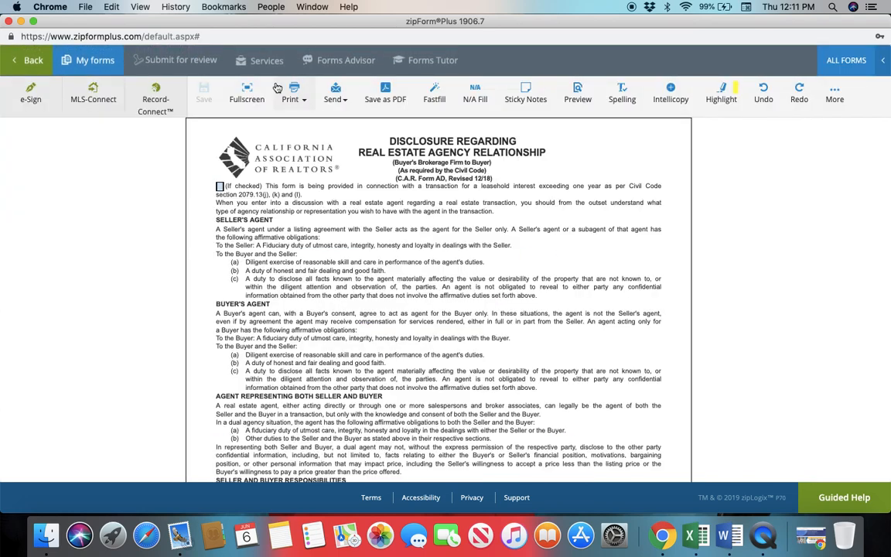
{"action": "left_click", "coordinate": [31, 61]}
Move the Agent Visual Inspection Disclosure #1 form into the Disclosures subfolder of the Accepted offer folder
{"action": "scroll", "coordinate": [425, 366], "scroll_direction": "down", "scroll_amount": 5}
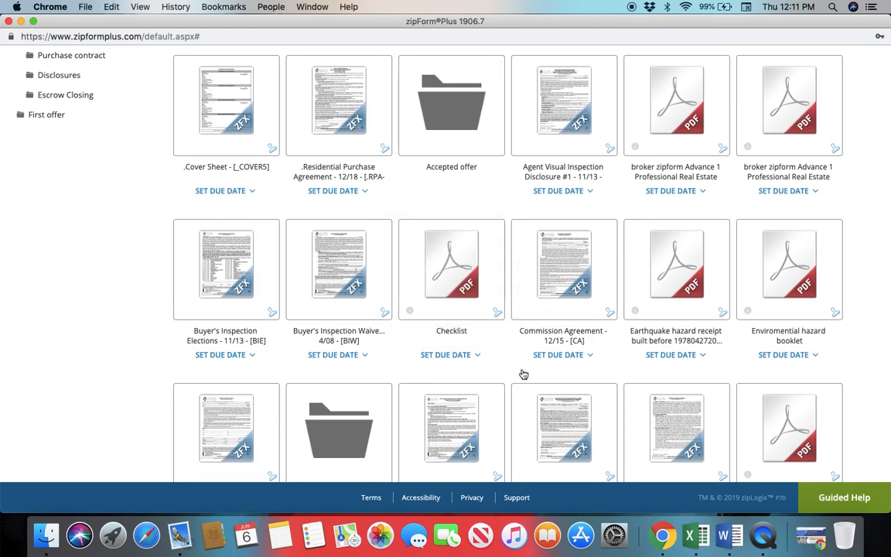
{"action": "scroll", "coordinate": [523, 374], "scroll_direction": "down", "scroll_amount": 5}
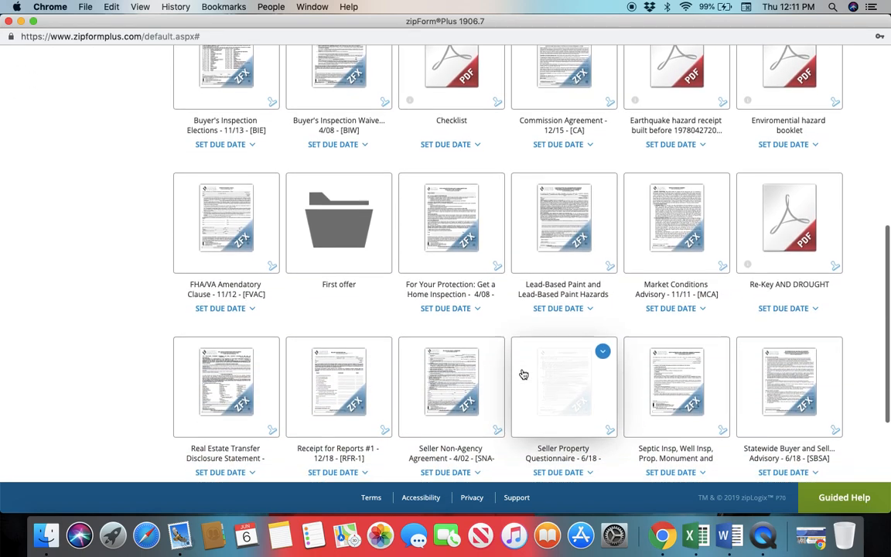
{"action": "scroll", "coordinate": [524, 375], "scroll_direction": "up", "scroll_amount": 10}
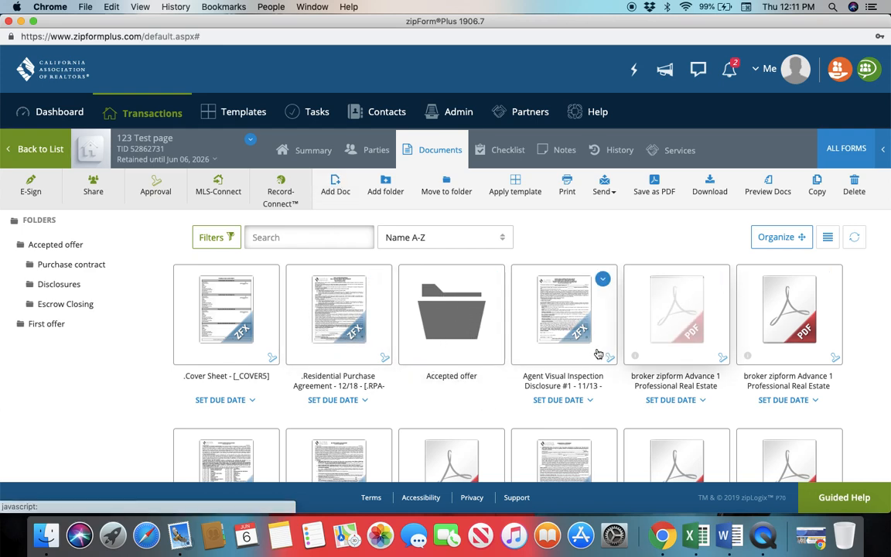
{"action": "left_click", "coordinate": [604, 281]}
{"action": "left_click", "coordinate": [593, 227]}
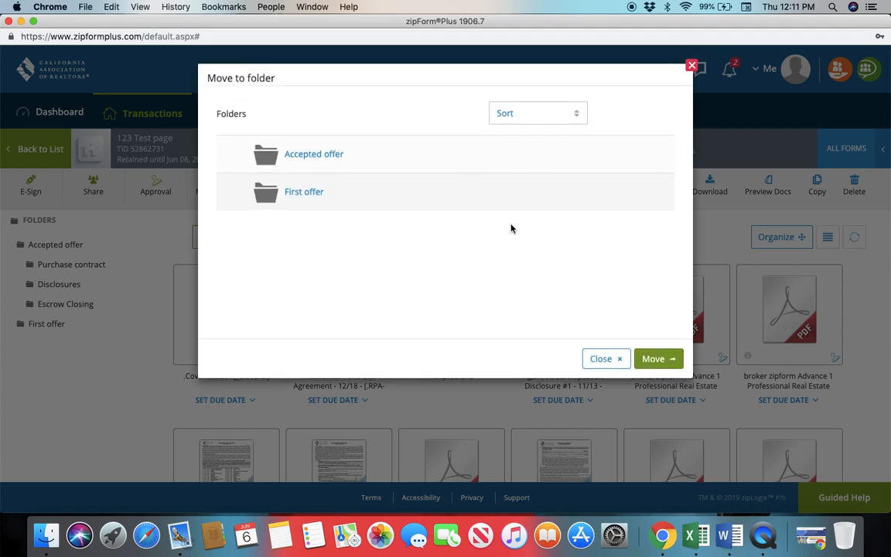
{"action": "left_click", "coordinate": [322, 155]}
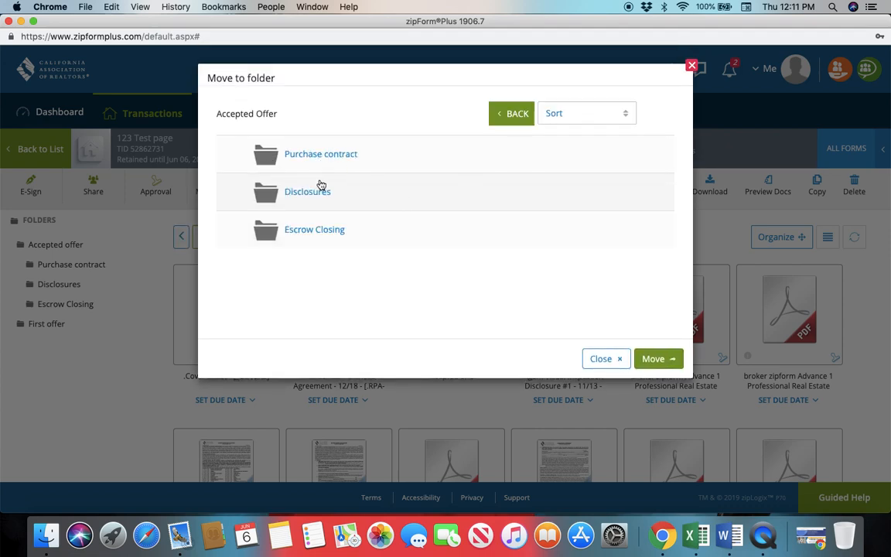
{"action": "left_click", "coordinate": [321, 192]}
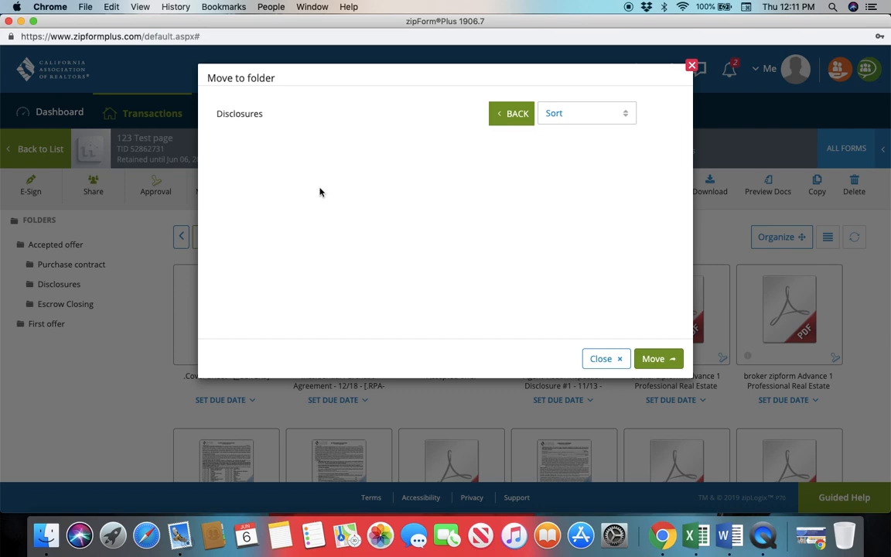
{"action": "left_click", "coordinate": [655, 359]}
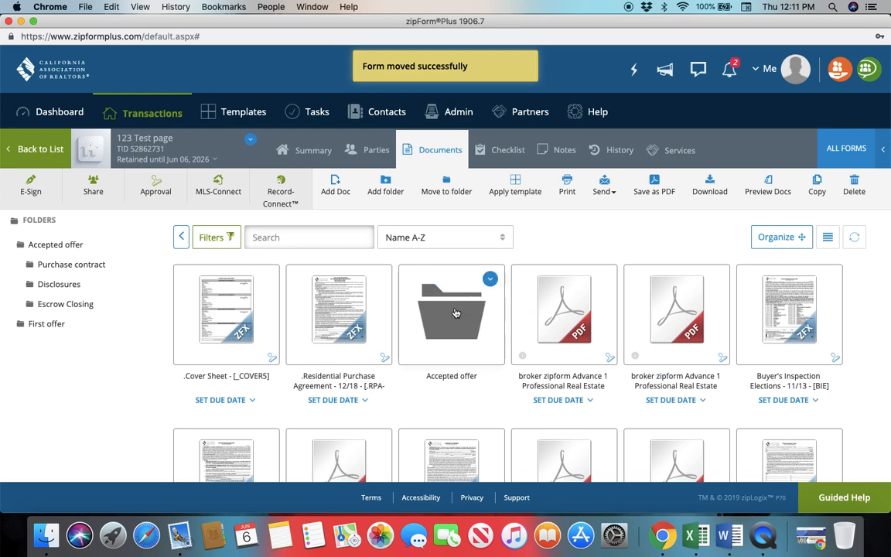
View the Agent Visual Inspection Disclosure inside the Accepted offer's Disclosures subfolder and return to the main document list
{"action": "double_click", "coordinate": [456, 312]}
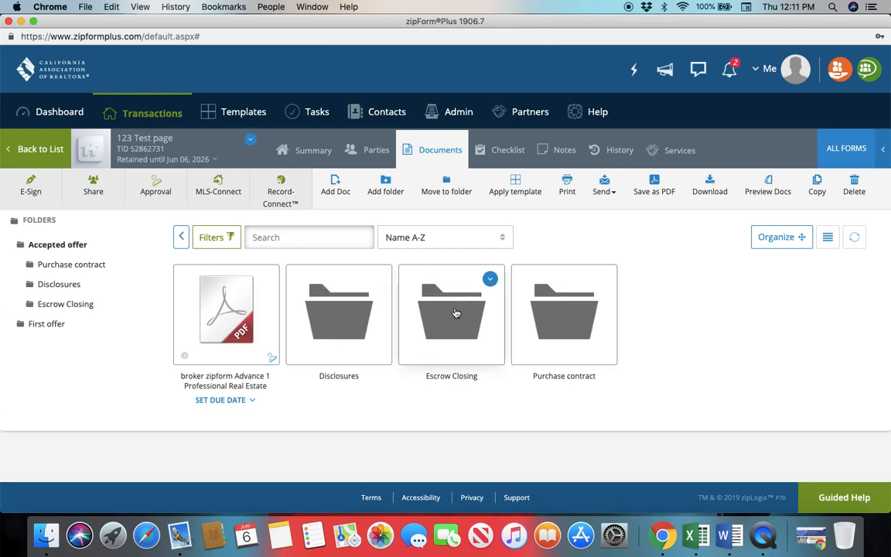
{"action": "double_click", "coordinate": [368, 308]}
{"action": "left_click", "coordinate": [220, 309]}
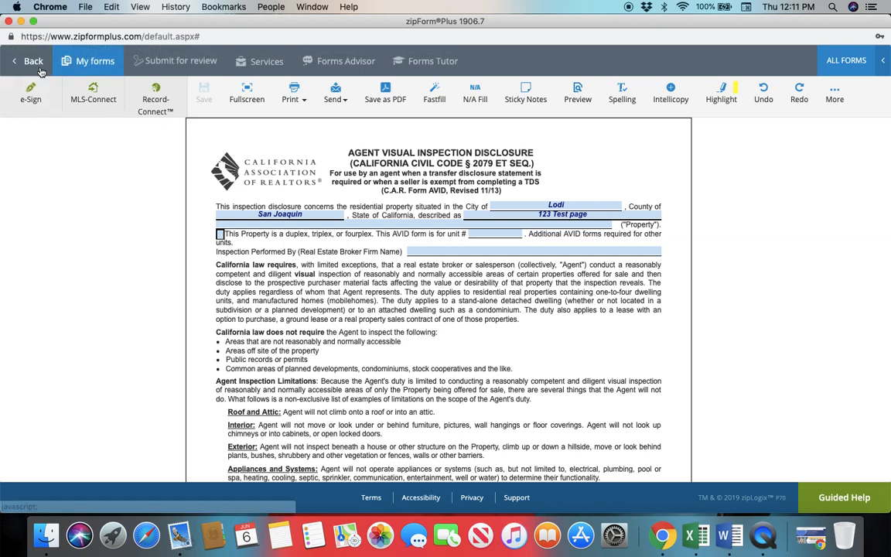
{"action": "left_click", "coordinate": [39, 66]}
{"action": "left_click", "coordinate": [181, 237]}
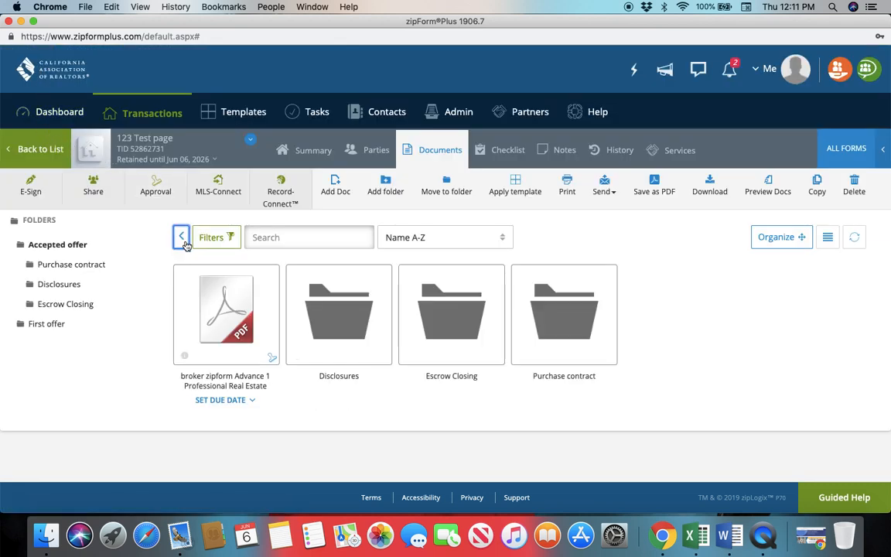
{"action": "left_click", "coordinate": [181, 237]}
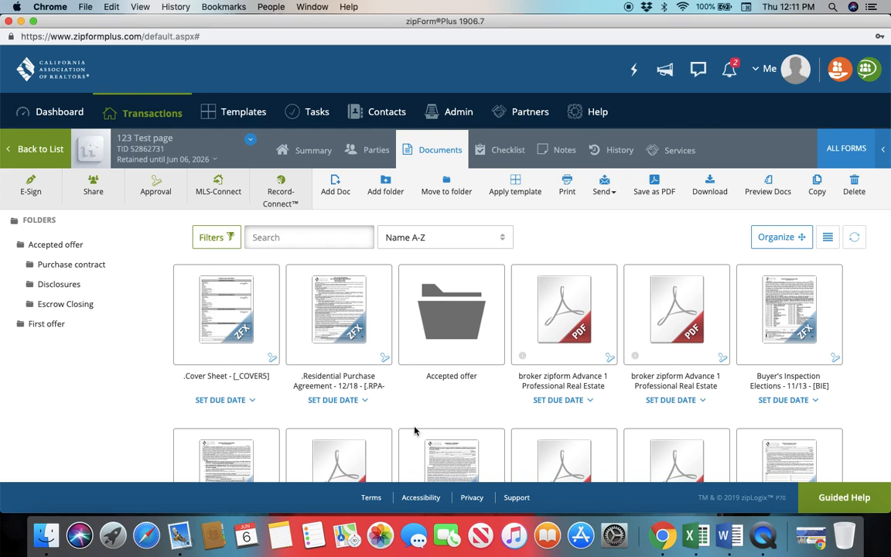
Move the Earthquake hazard receipt PDF into the Disclosures subfolder of the Accepted offer folder
{"action": "scroll", "coordinate": [364, 438], "scroll_direction": "down", "scroll_amount": 5}
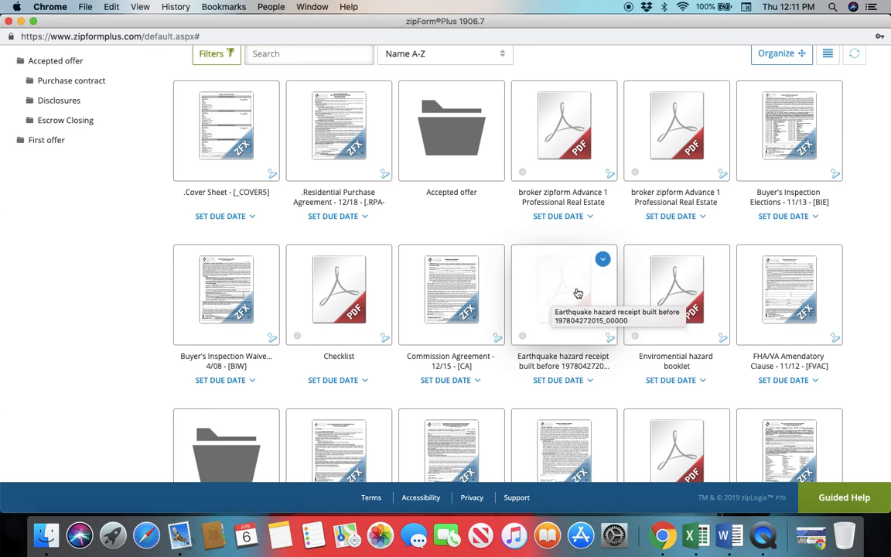
{"action": "left_click", "coordinate": [603, 261]}
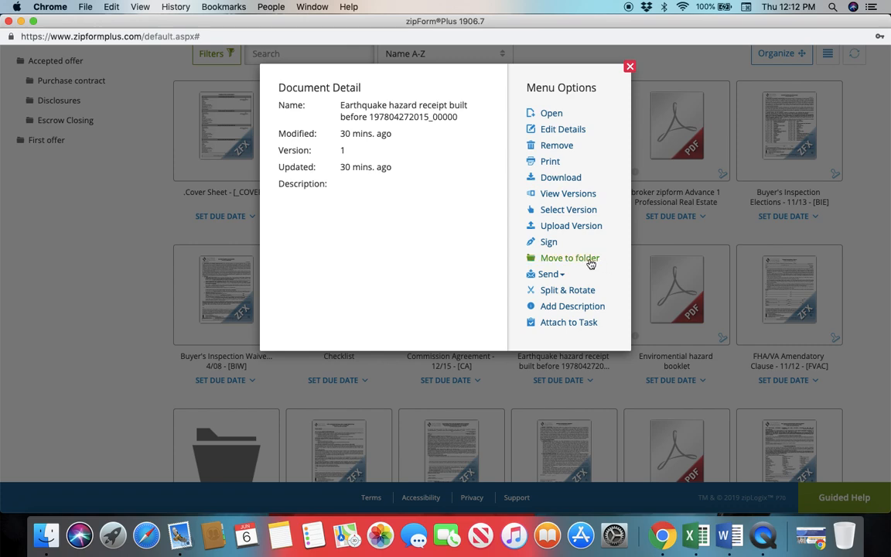
{"action": "left_click", "coordinate": [657, 239]}
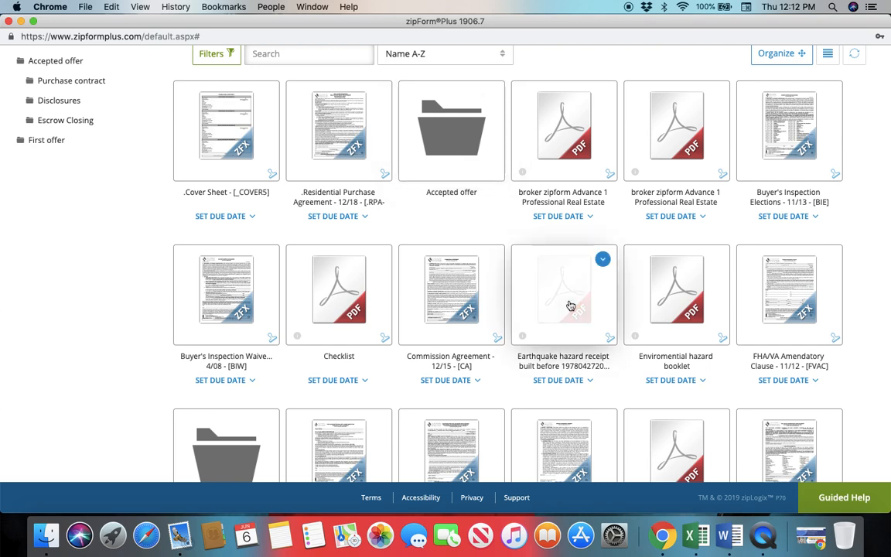
{"action": "left_click", "coordinate": [604, 259]}
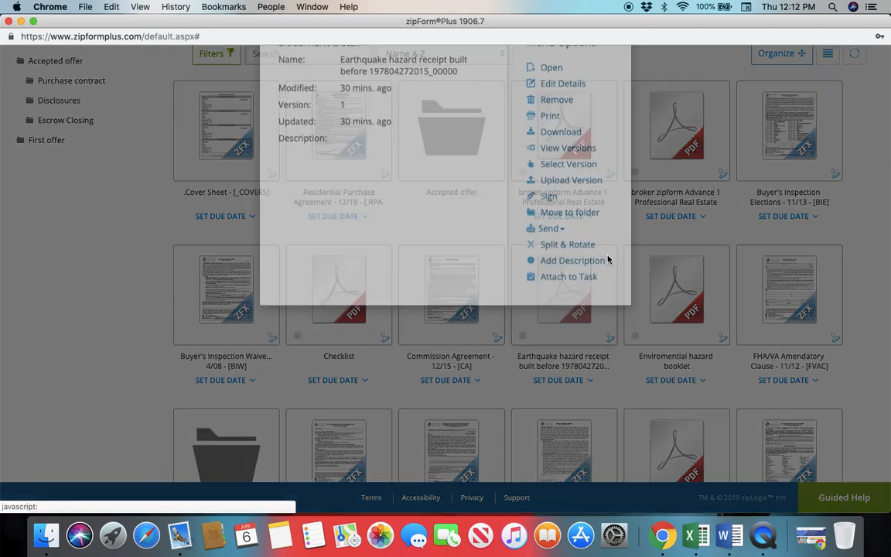
{"action": "left_click", "coordinate": [594, 262]}
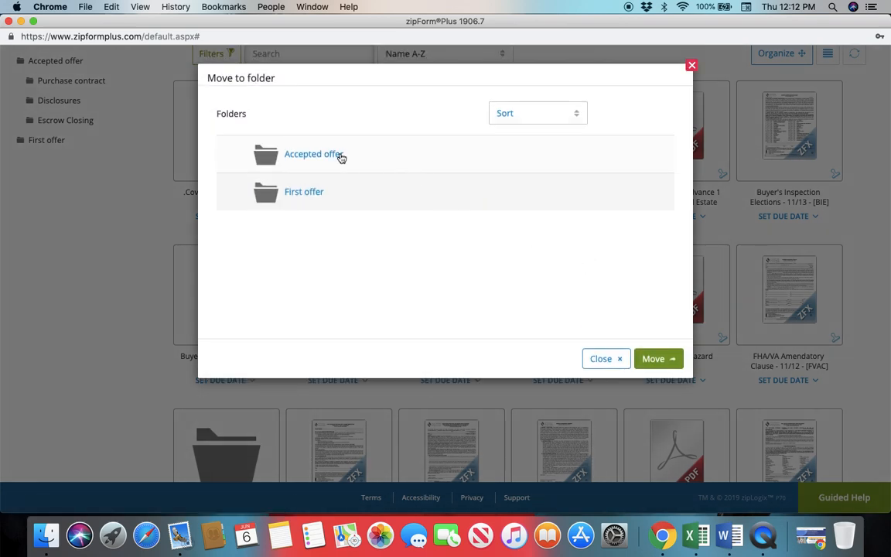
{"action": "left_click", "coordinate": [341, 158]}
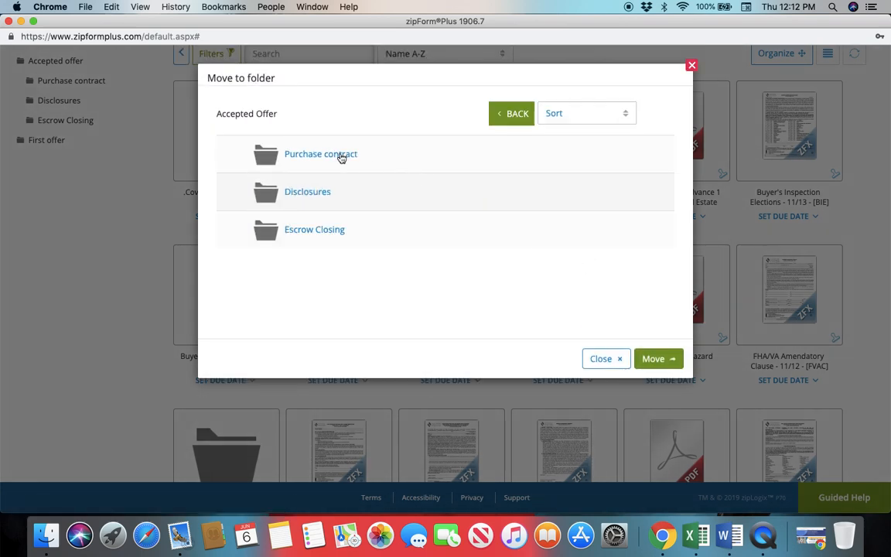
{"action": "left_click", "coordinate": [306, 194]}
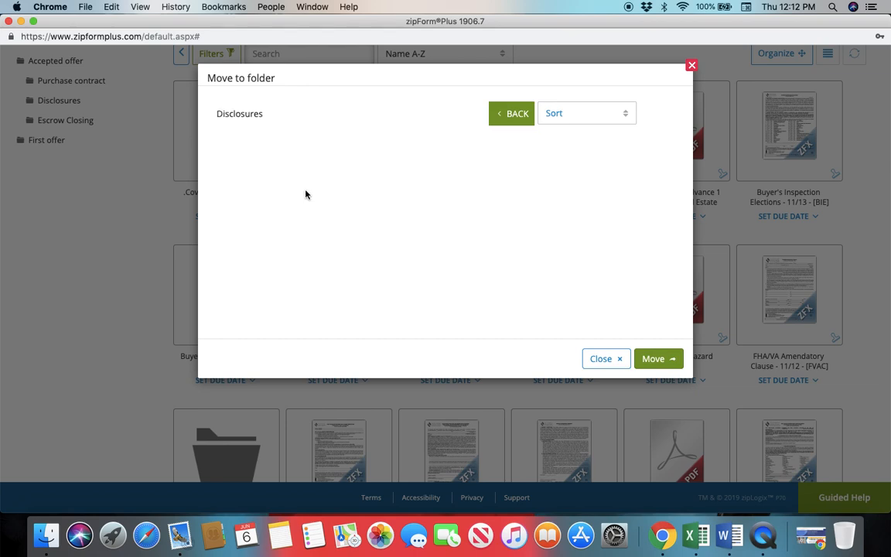
{"action": "left_click", "coordinate": [654, 358]}
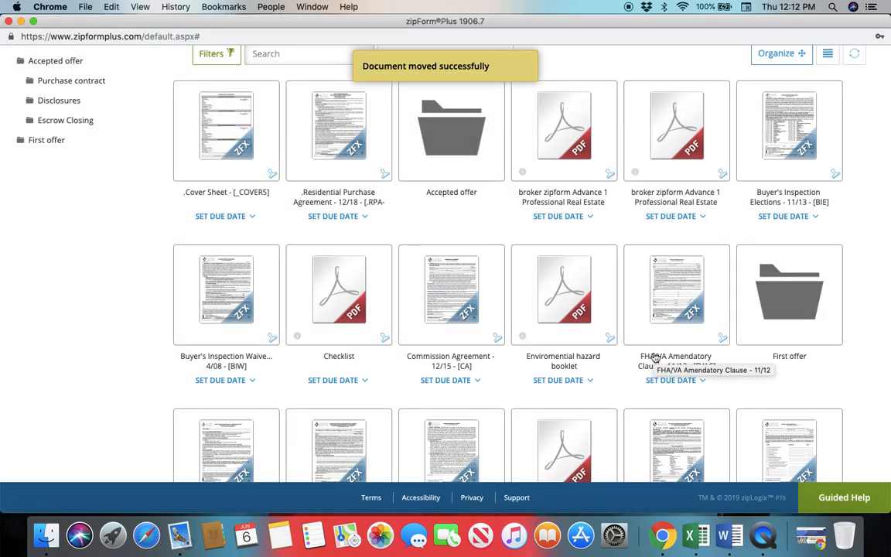
Check the contents of the Disclosures subfolder within Accepted offer and go back up to the Accepted offer folder
{"action": "scroll", "coordinate": [454, 141], "scroll_direction": "up", "scroll_amount": 2}
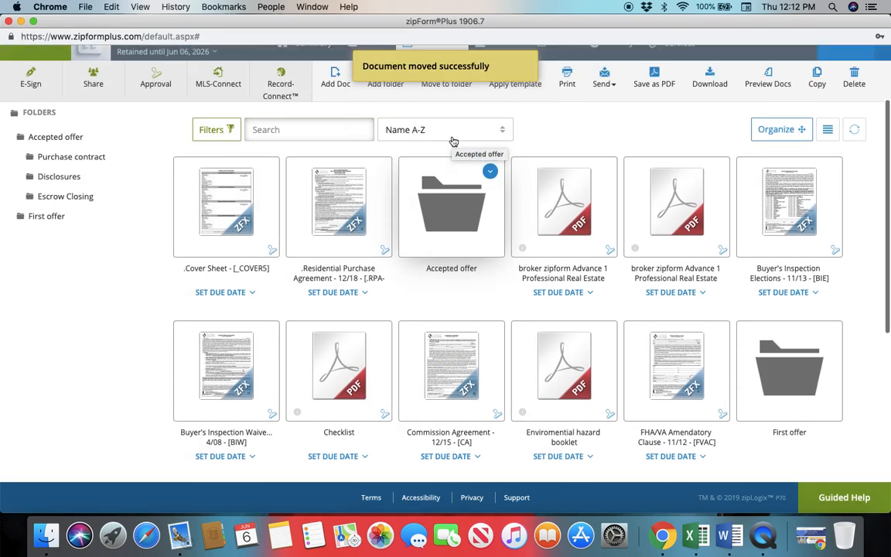
{"action": "double_click", "coordinate": [463, 240]}
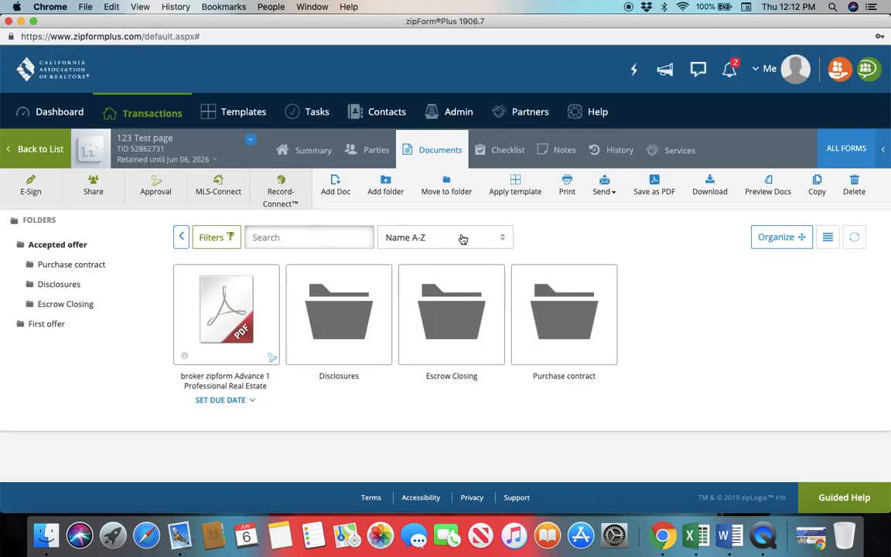
{"action": "double_click", "coordinate": [355, 319]}
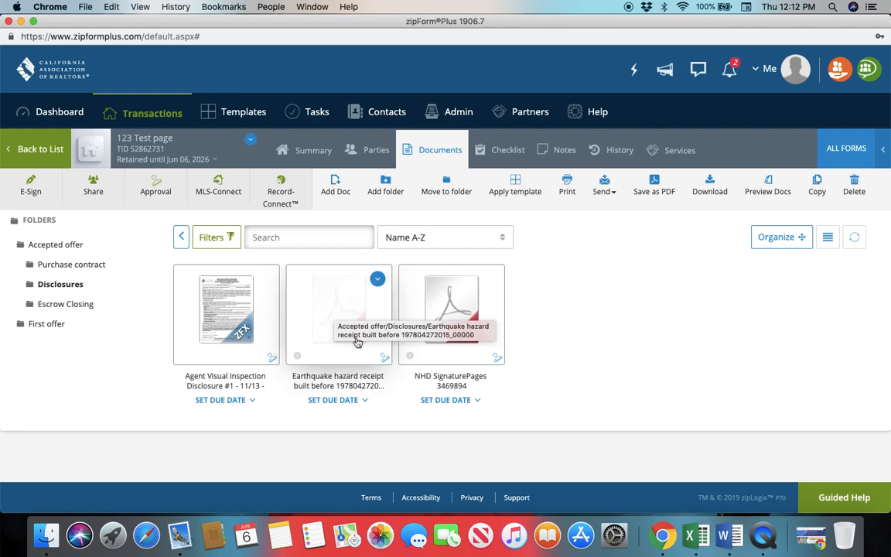
{"action": "left_click", "coordinate": [181, 237]}
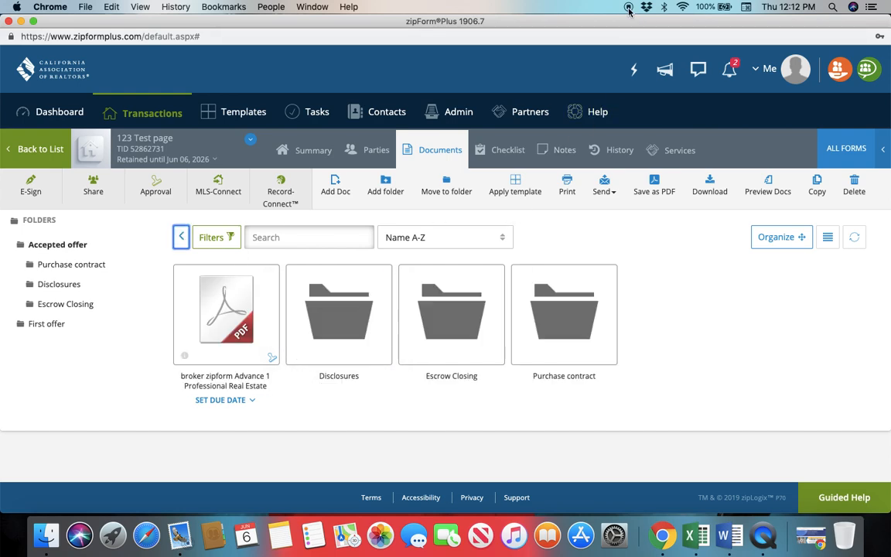